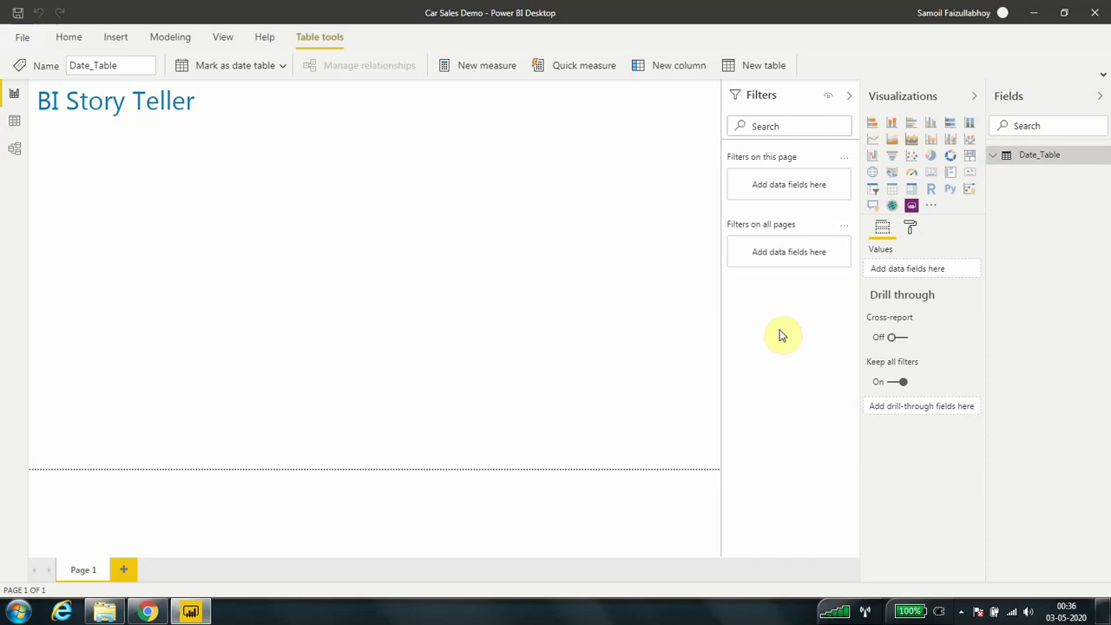
Step: Import Car_sales.csv as a Text/CSV source and send it to Power Query for transformation
{"action": "left_click", "coordinate": [69, 36]}
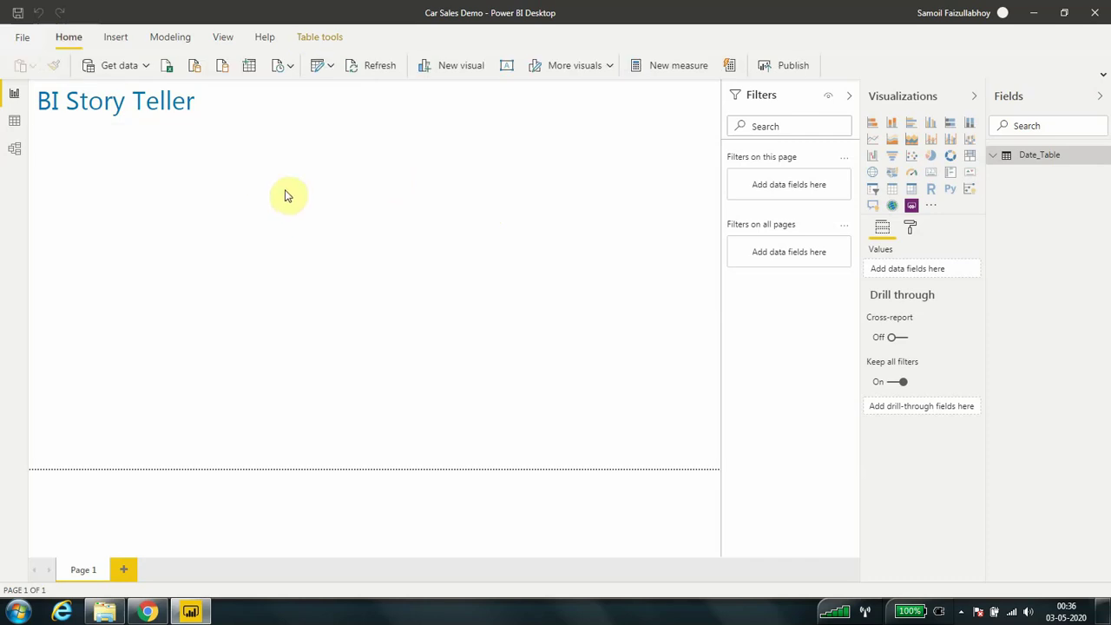
{"action": "left_click", "coordinate": [145, 71]}
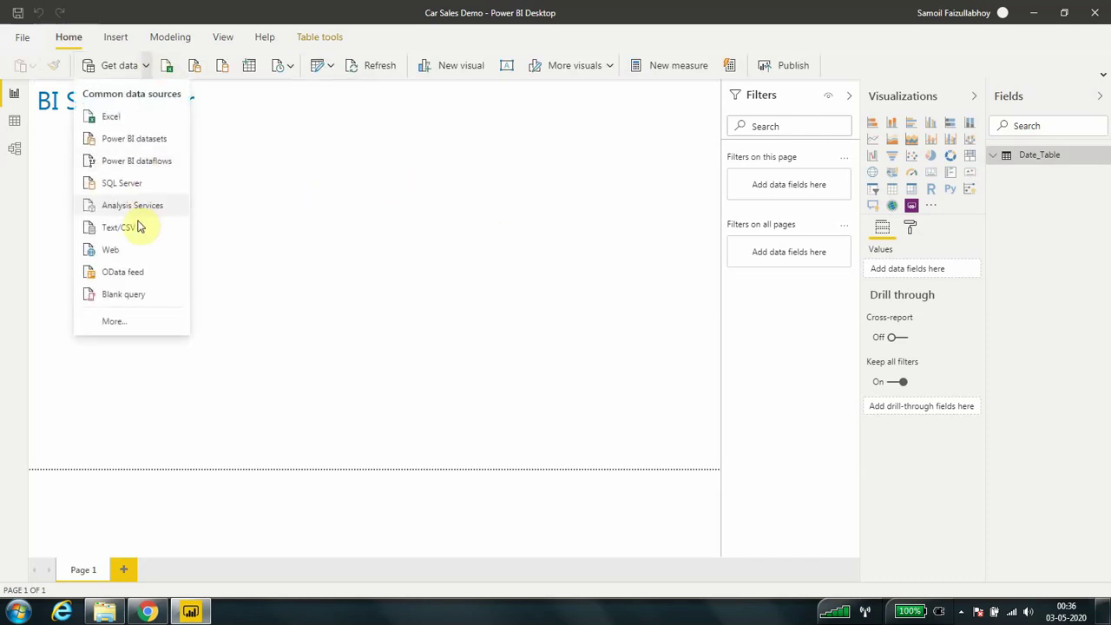
{"action": "left_click", "coordinate": [137, 230]}
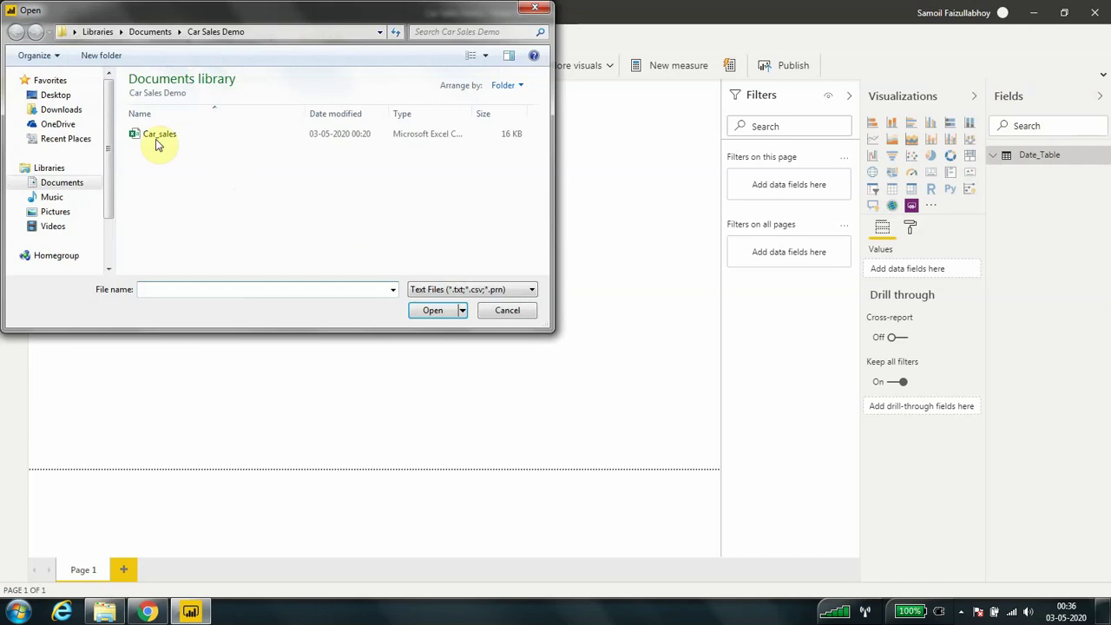
{"action": "left_click", "coordinate": [148, 136]}
{"action": "left_click", "coordinate": [433, 311]}
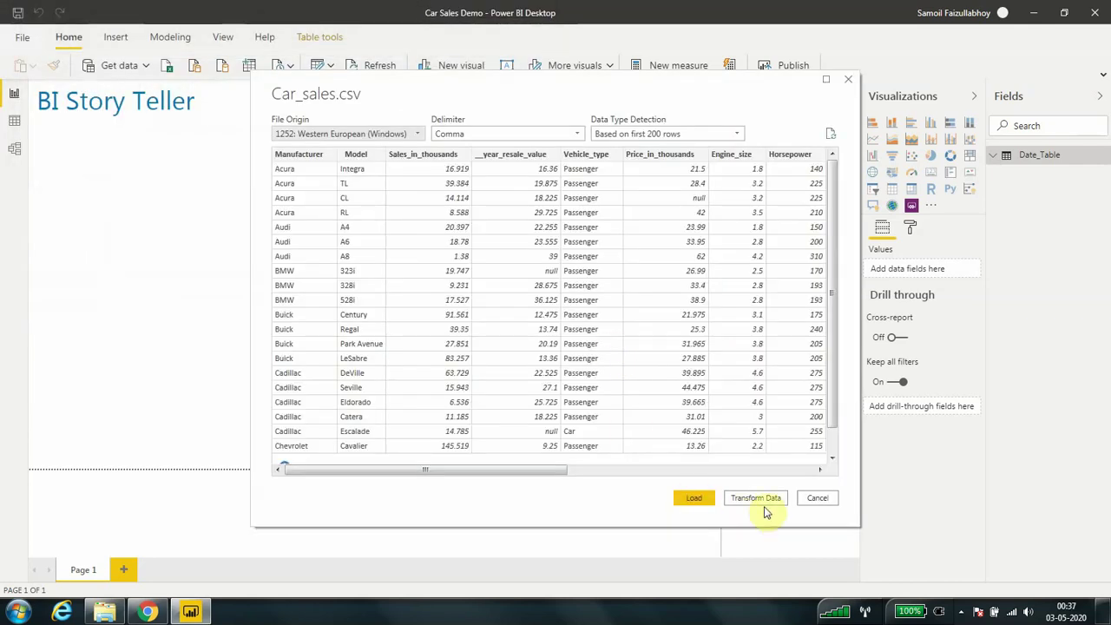
{"action": "left_click", "coordinate": [757, 499]}
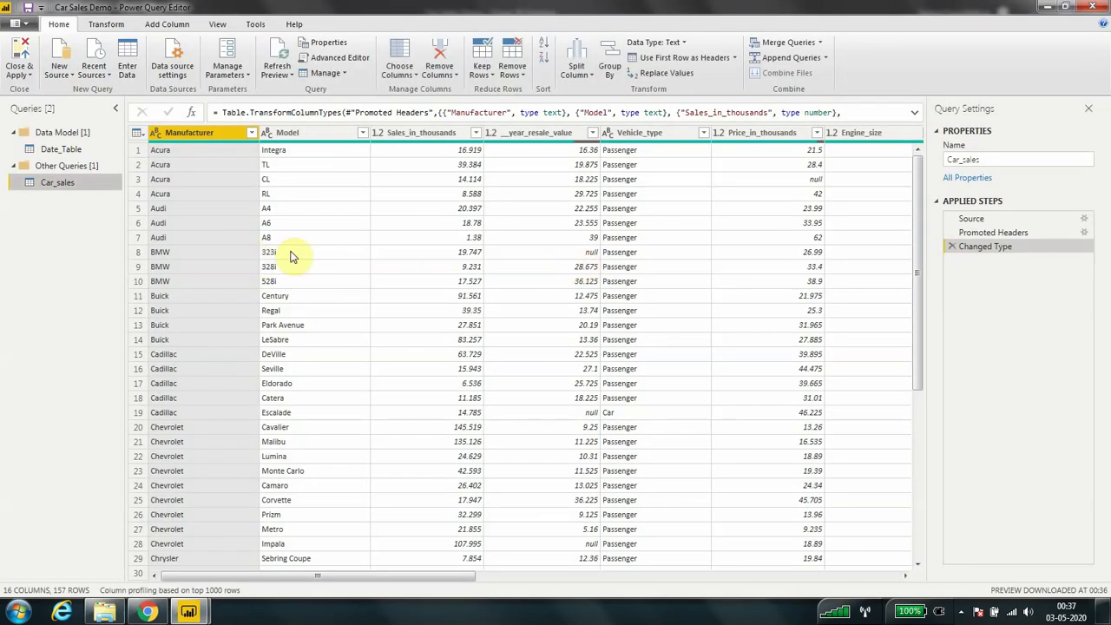
Step: Multiply the Sales_in_thousands column by 1000, turning Acura Integra's 16.919 into 16919
{"action": "left_click", "coordinate": [424, 132]}
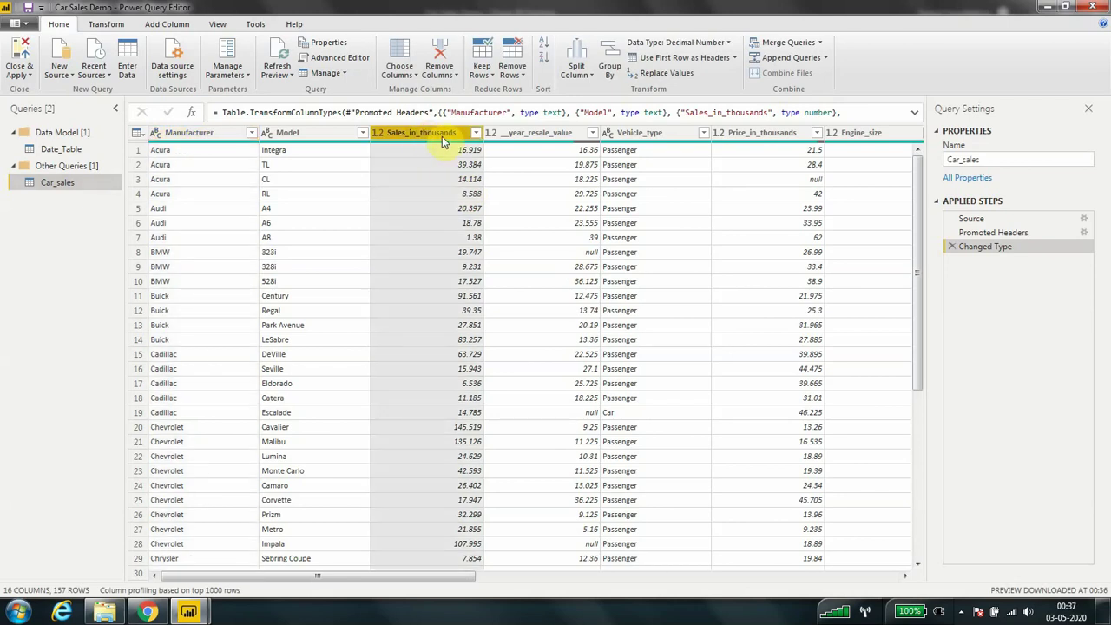
{"action": "left_click", "coordinate": [535, 132]}
{"action": "left_click", "coordinate": [415, 133]}
{"action": "left_click", "coordinate": [518, 133]}
{"action": "left_click", "coordinate": [748, 132]}
{"action": "left_click", "coordinate": [406, 134]}
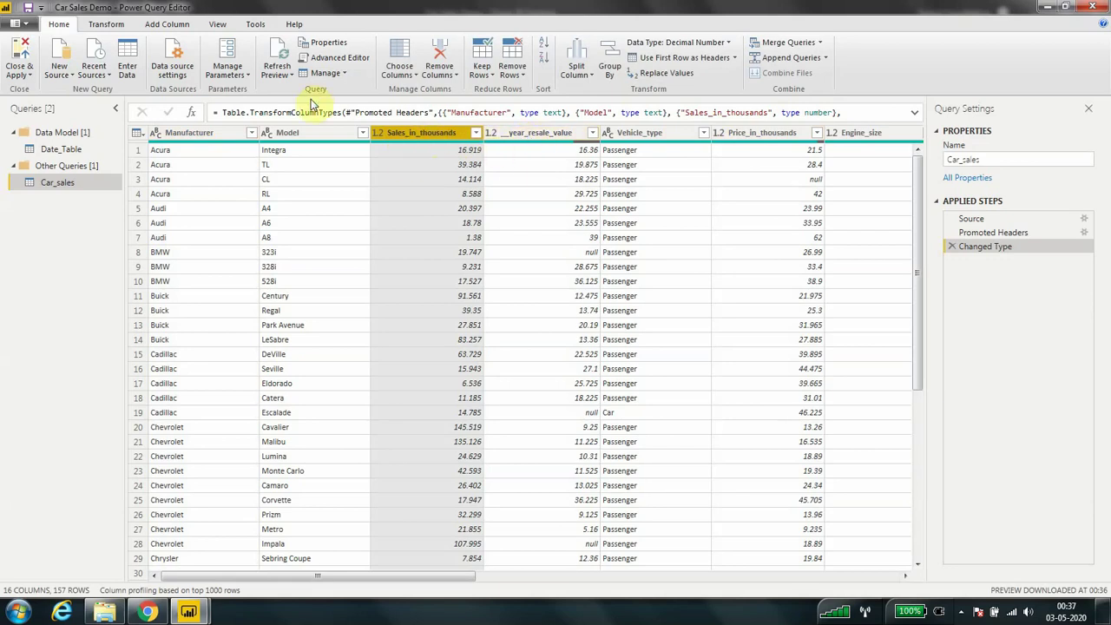
{"action": "left_click", "coordinate": [106, 25]}
{"action": "left_click", "coordinate": [640, 57]}
{"action": "left_click", "coordinate": [616, 105]}
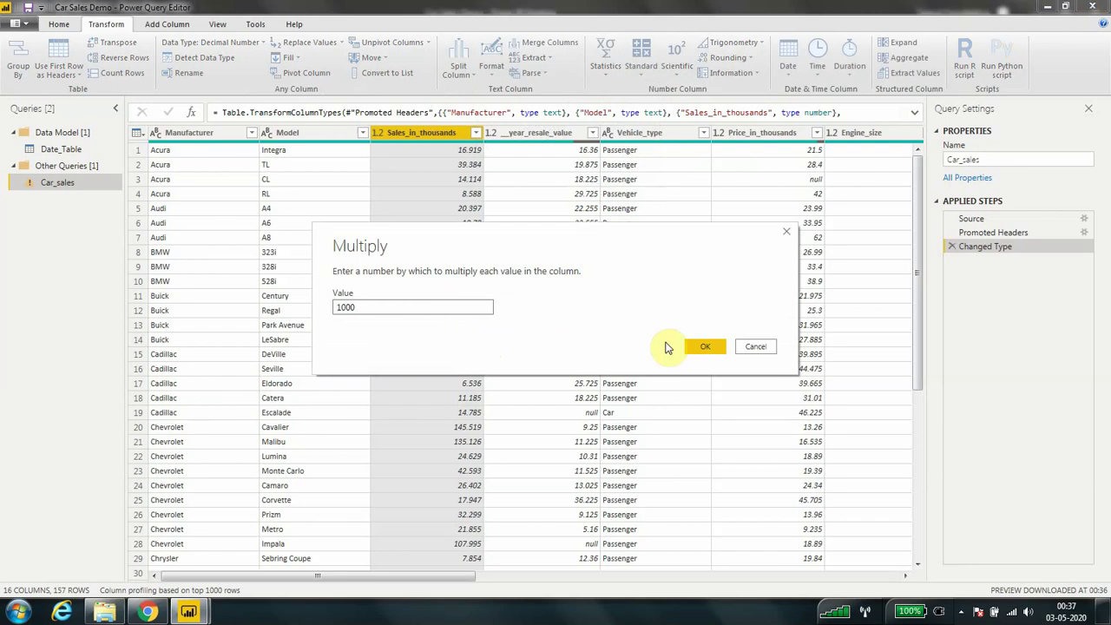
{"action": "left_click", "coordinate": [699, 346]}
Step: Multiply the __year_resale_value column by 1000
{"action": "left_click", "coordinate": [535, 132]}
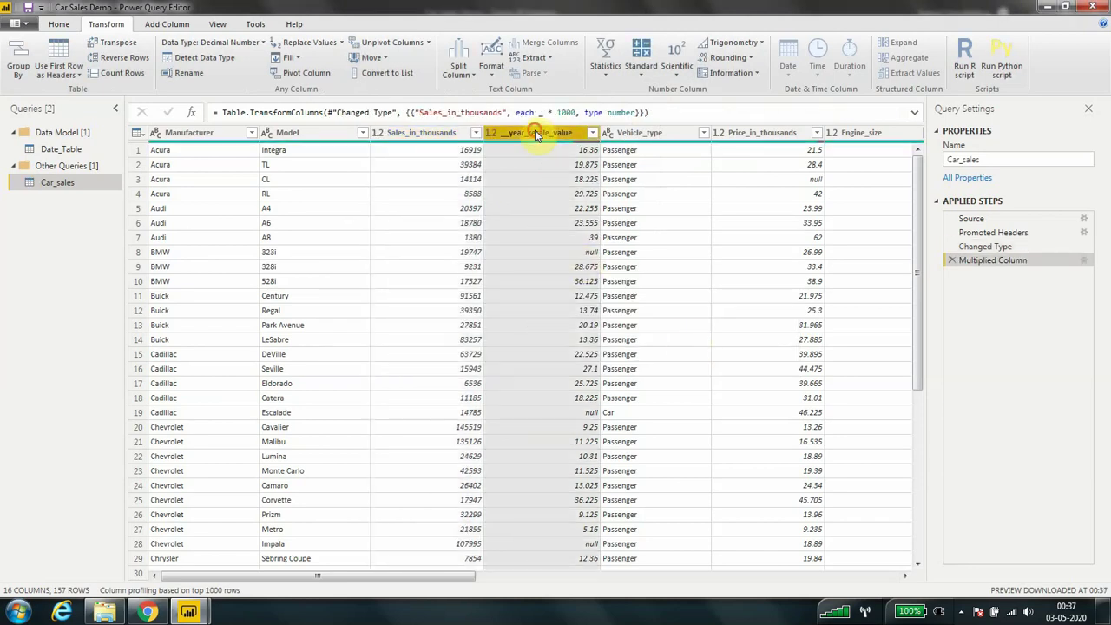
{"action": "left_click", "coordinate": [640, 63]}
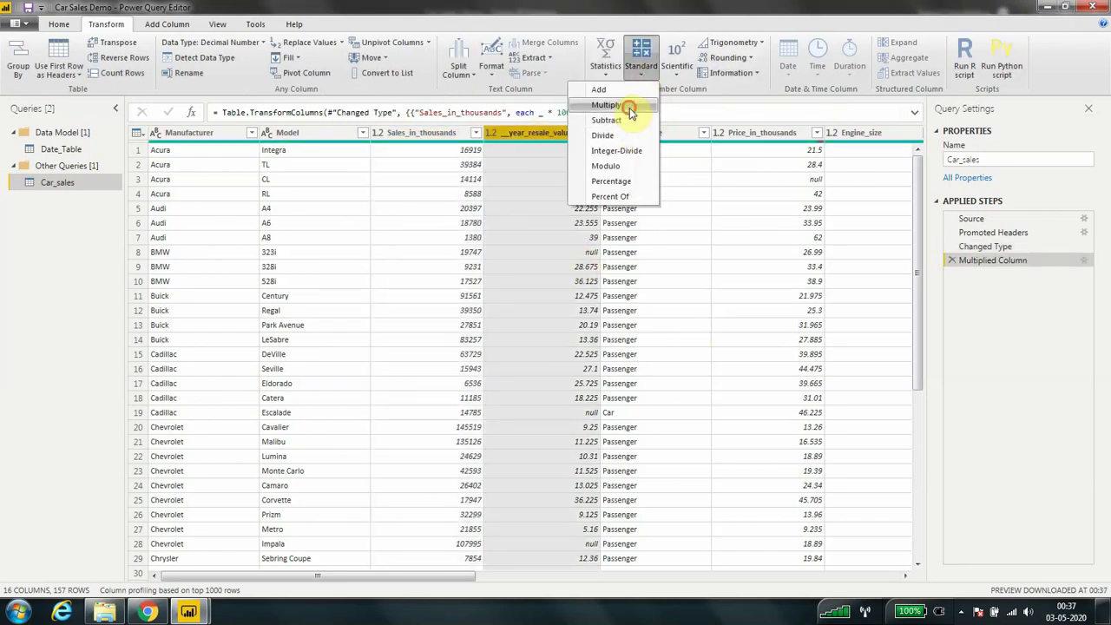
{"action": "left_click", "coordinate": [631, 105]}
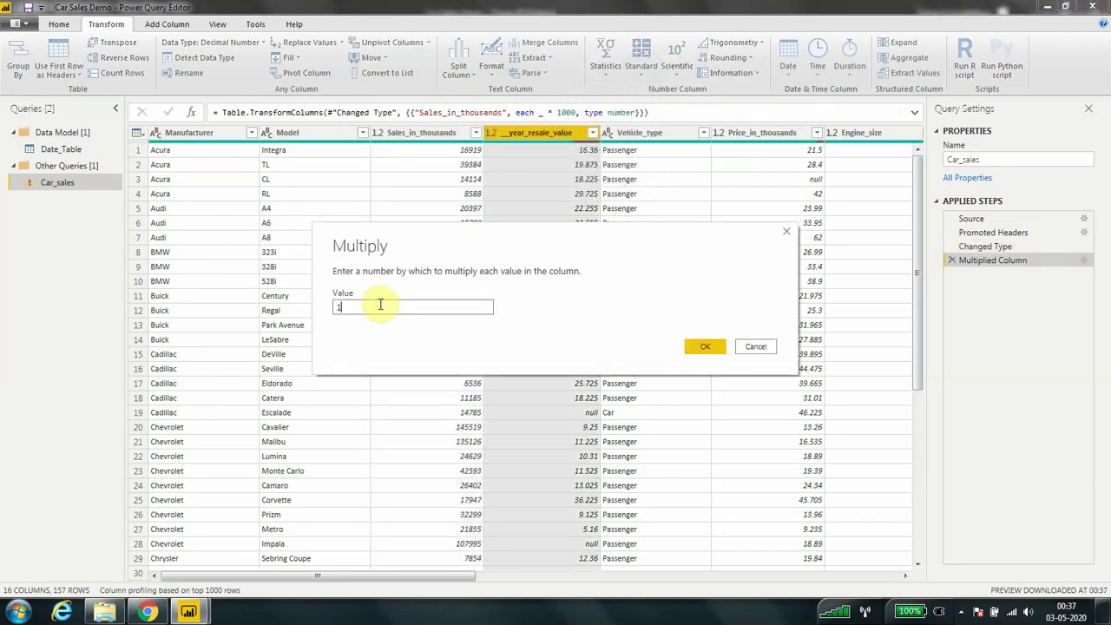
{"action": "left_click", "coordinate": [705, 346]}
Step: Multiply the Price_in_thousands column by 1000
{"action": "left_click", "coordinate": [767, 132]}
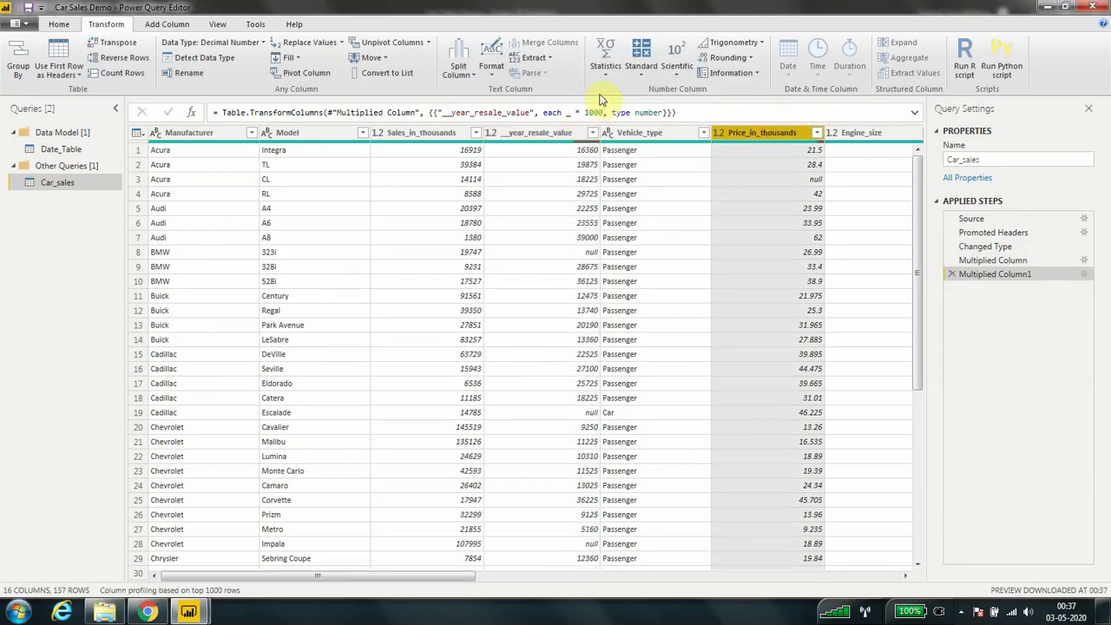
{"action": "left_click", "coordinate": [641, 65]}
{"action": "left_click", "coordinate": [632, 105]}
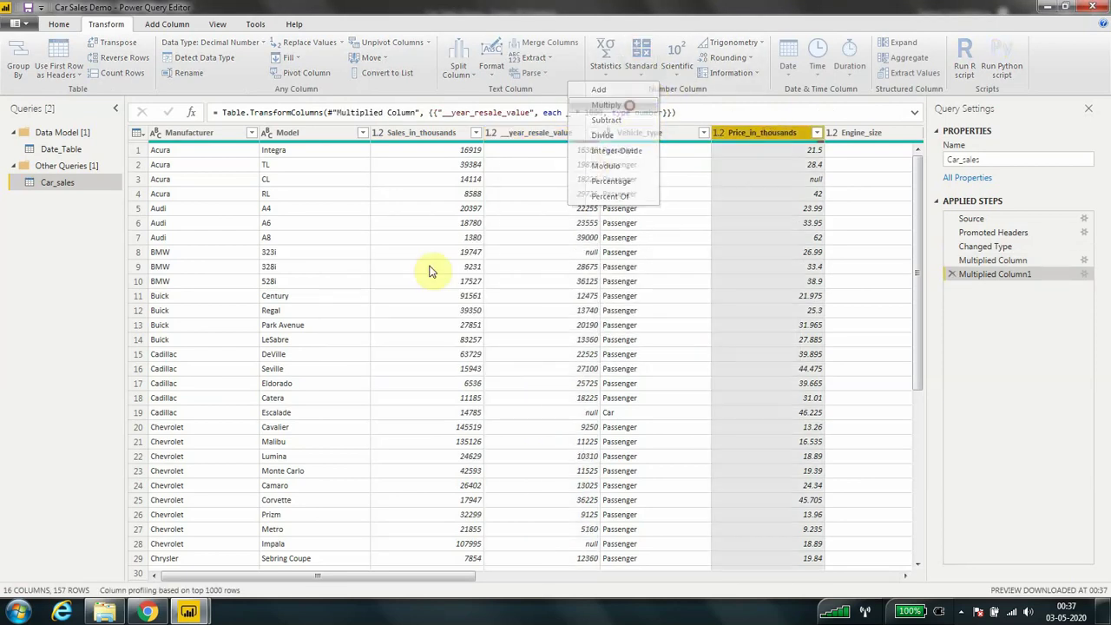
{"action": "type", "text": "1000"}
{"action": "left_click", "coordinate": [707, 347]}
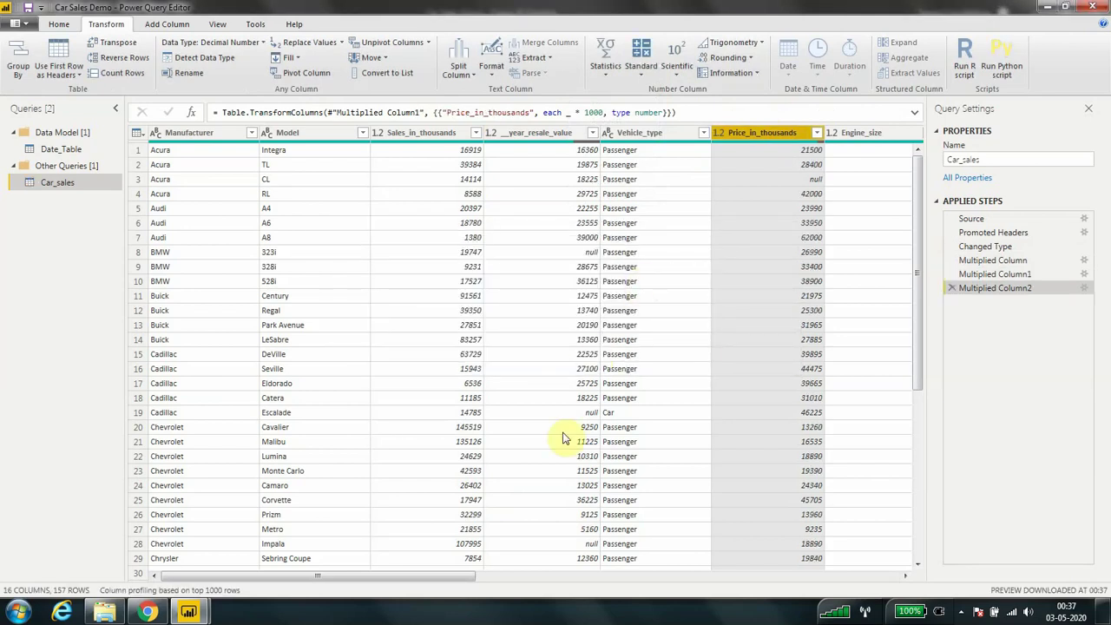
{"action": "left_click_drag", "start_coordinate": [382, 578], "coordinate": [495, 573]}
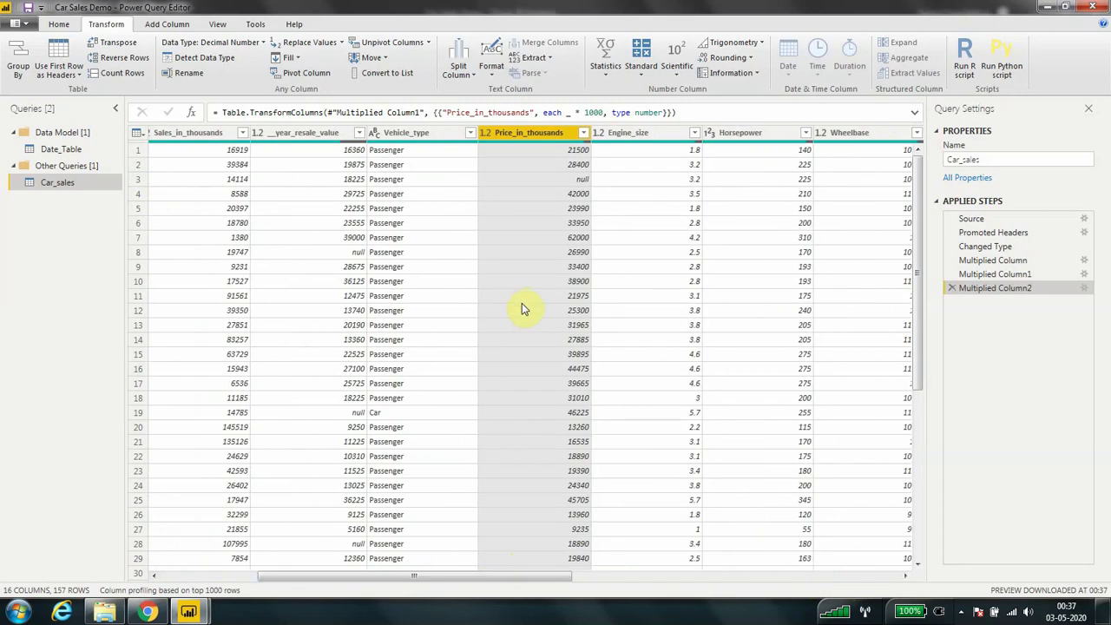
Step: Check the Horsepower column's data type and its row 22 value
{"action": "left_click", "coordinate": [709, 132]}
{"action": "left_click", "coordinate": [707, 456]}
{"action": "left_click_drag", "start_coordinate": [435, 494], "coordinate": [256, 491]}
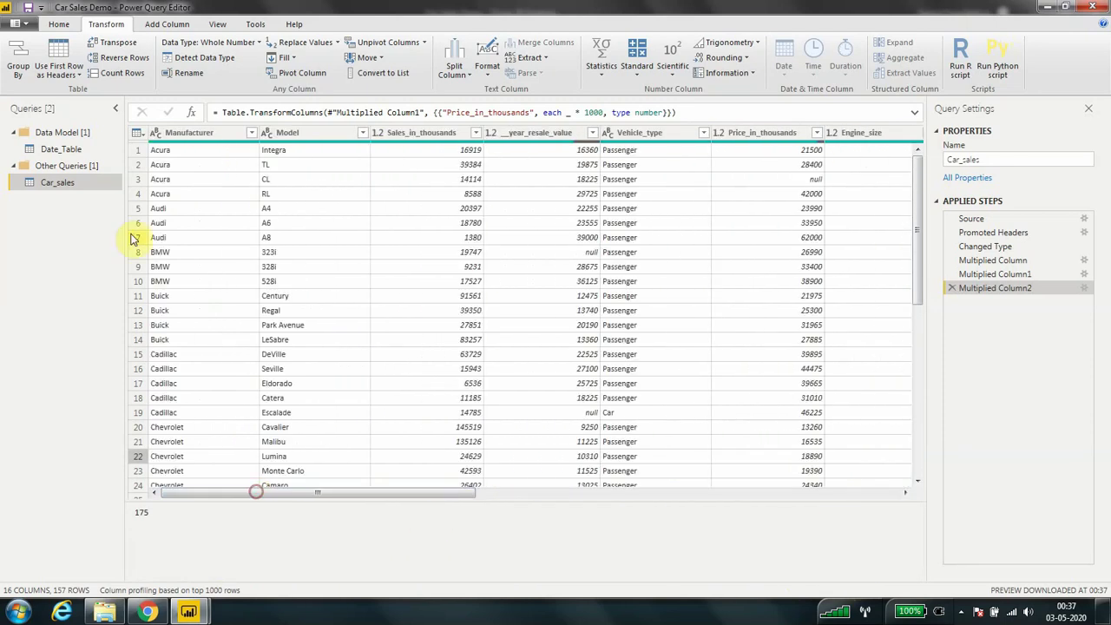
{"action": "left_click", "coordinate": [58, 23]}
Step: Apply the query changes, review the loaded Car_sales table in Data view, then return to the report canvas
{"action": "key", "text": "alt+F4"}
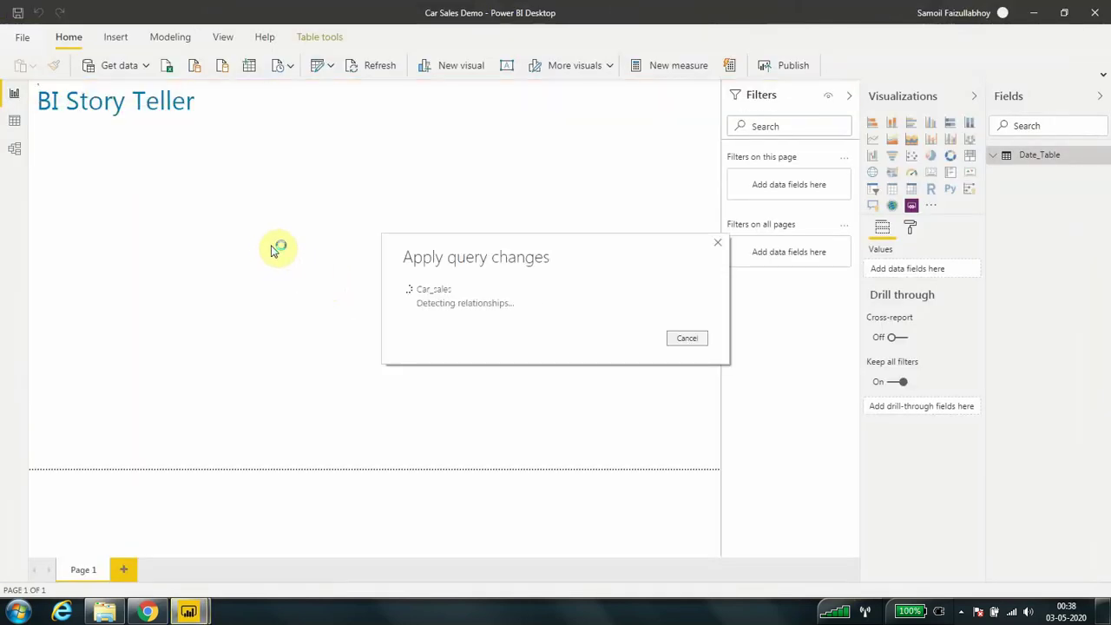
{"action": "left_click", "coordinate": [14, 121]}
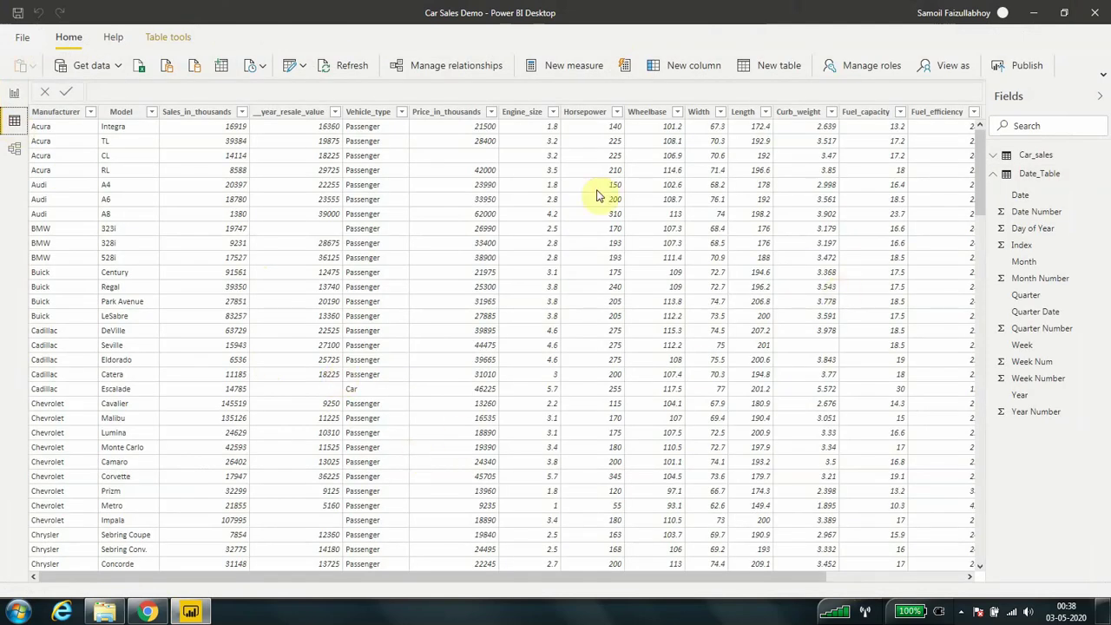
{"action": "left_click_drag", "start_coordinate": [427, 578], "coordinate": [776, 580]}
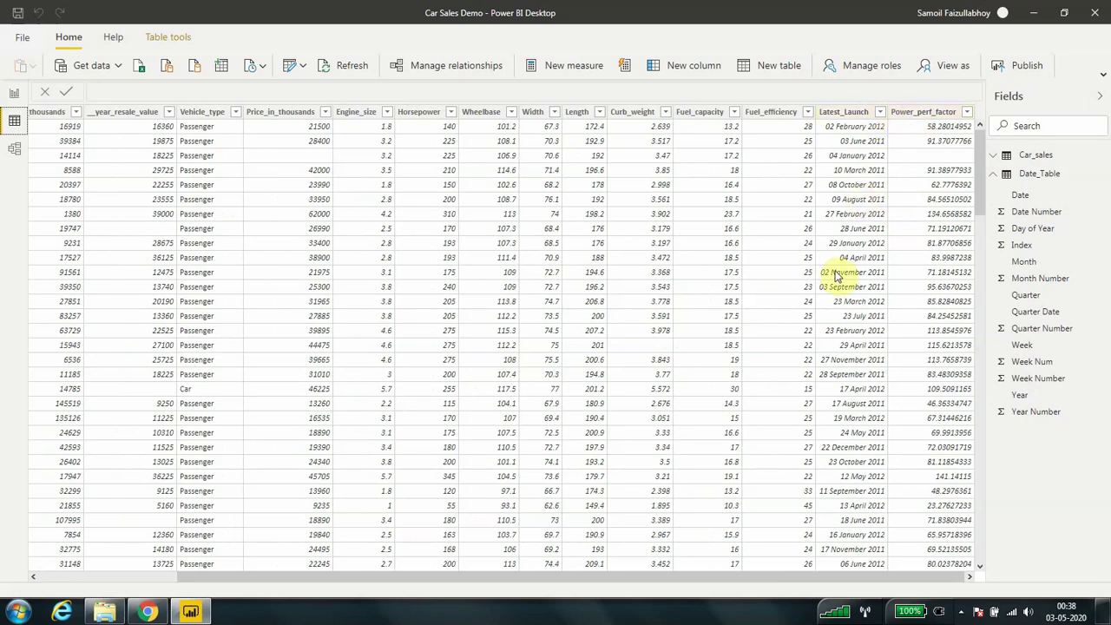
{"action": "left_click_drag", "start_coordinate": [797, 581], "coordinate": [390, 583]}
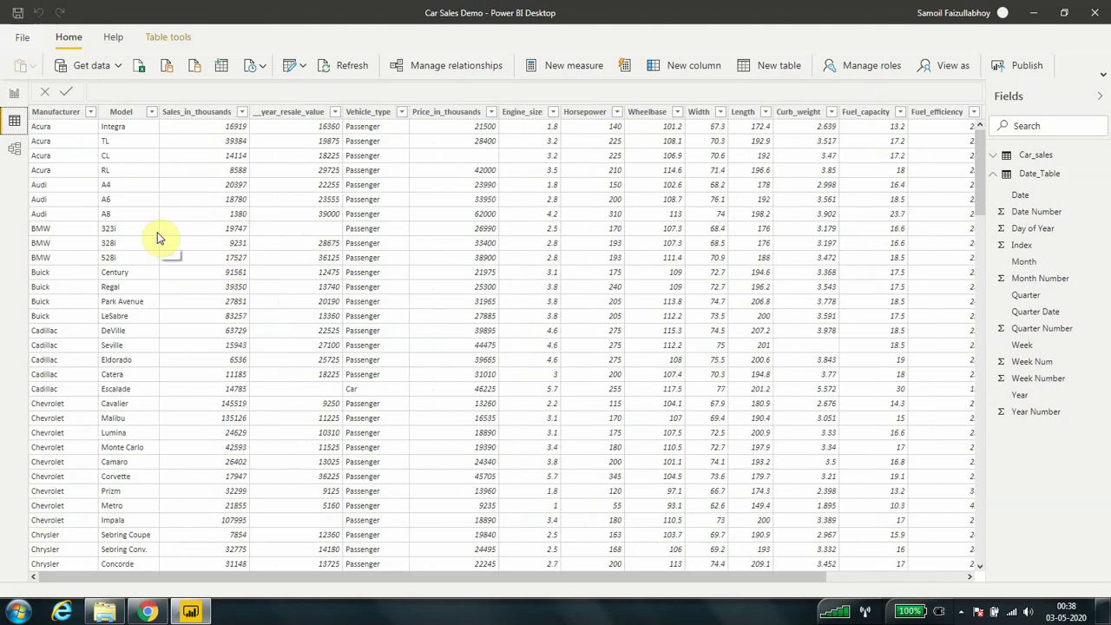
{"action": "left_click", "coordinate": [16, 96]}
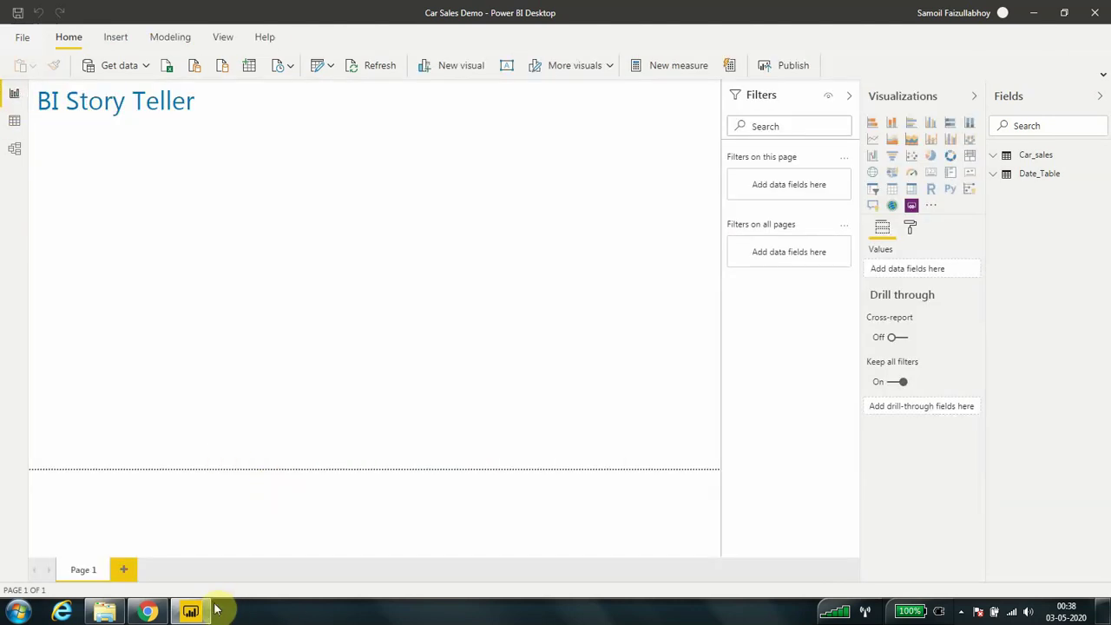
Step: On carlogos.org, open the Ford logo image full size in its own tab
{"action": "left_click", "coordinate": [153, 615]}
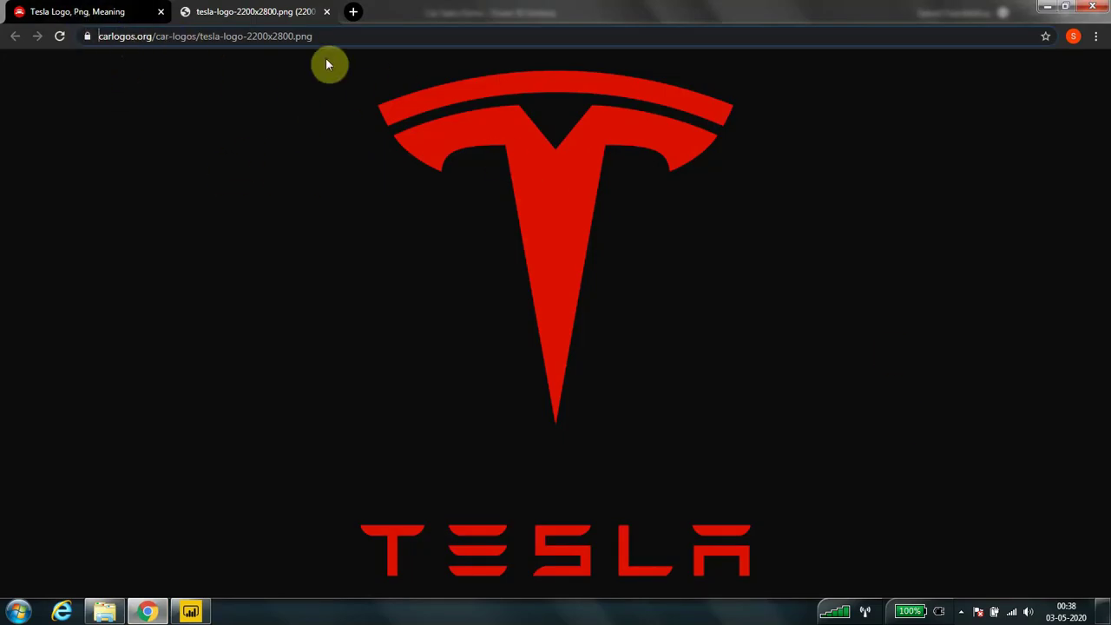
{"action": "left_click", "coordinate": [82, 11]}
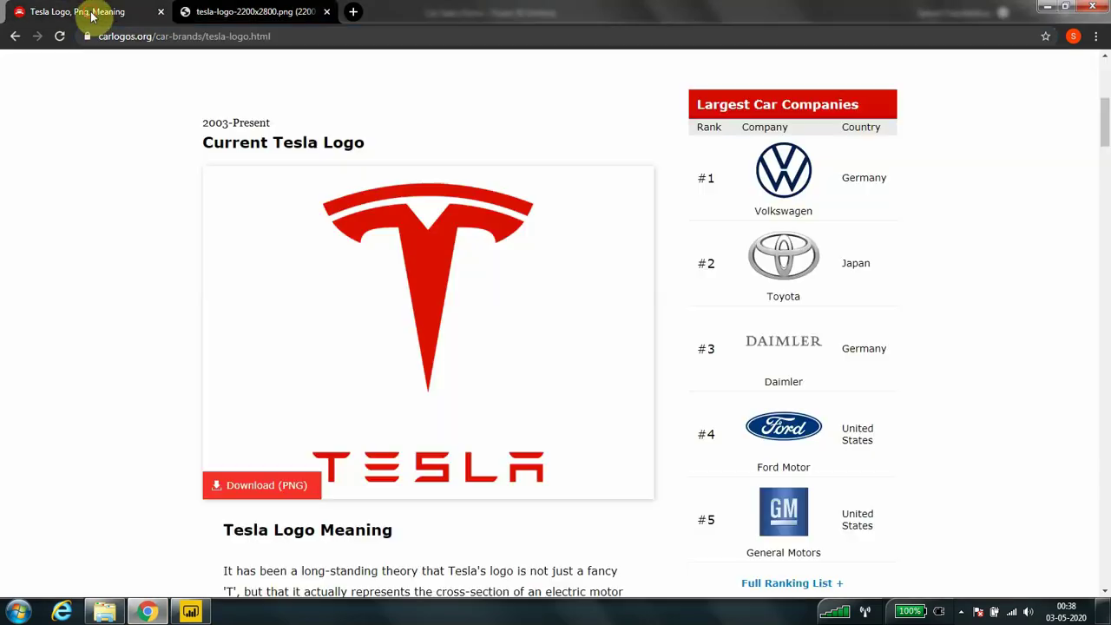
{"action": "left_click", "coordinate": [18, 36]}
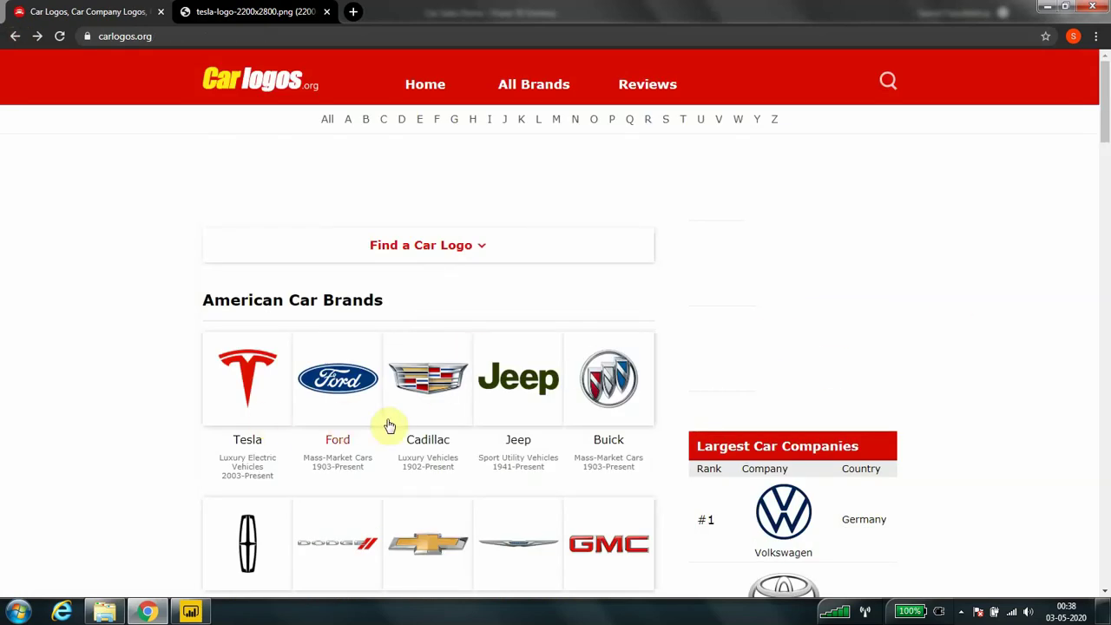
{"action": "left_click", "coordinate": [347, 378]}
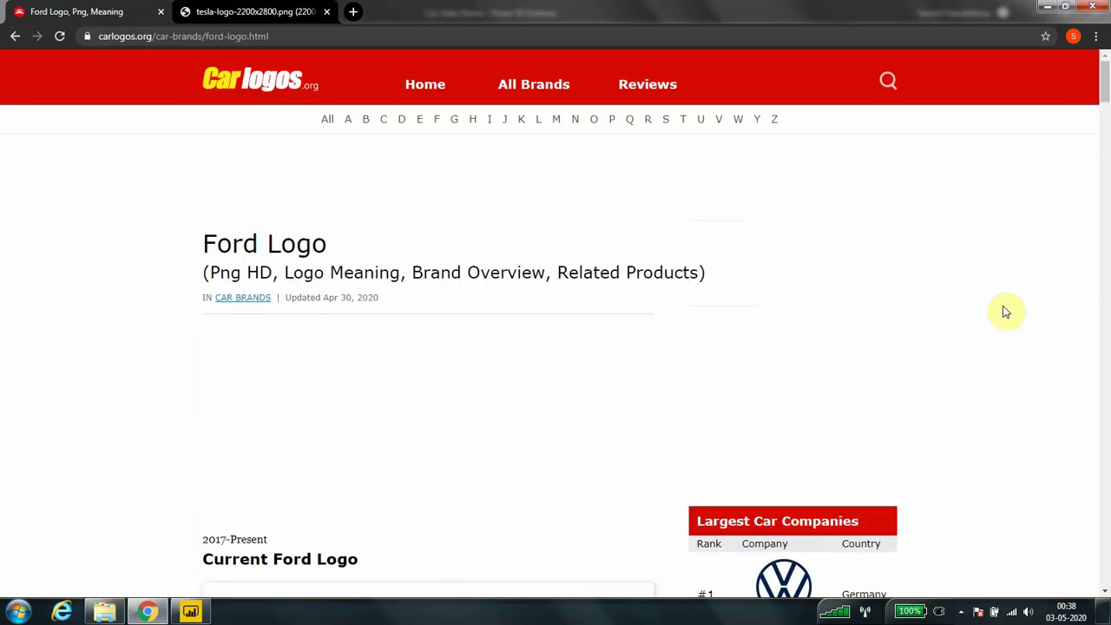
{"action": "scroll", "coordinate": [1006, 311], "scroll_direction": "down", "scroll_amount": 3}
{"action": "left_click", "coordinate": [533, 478]}
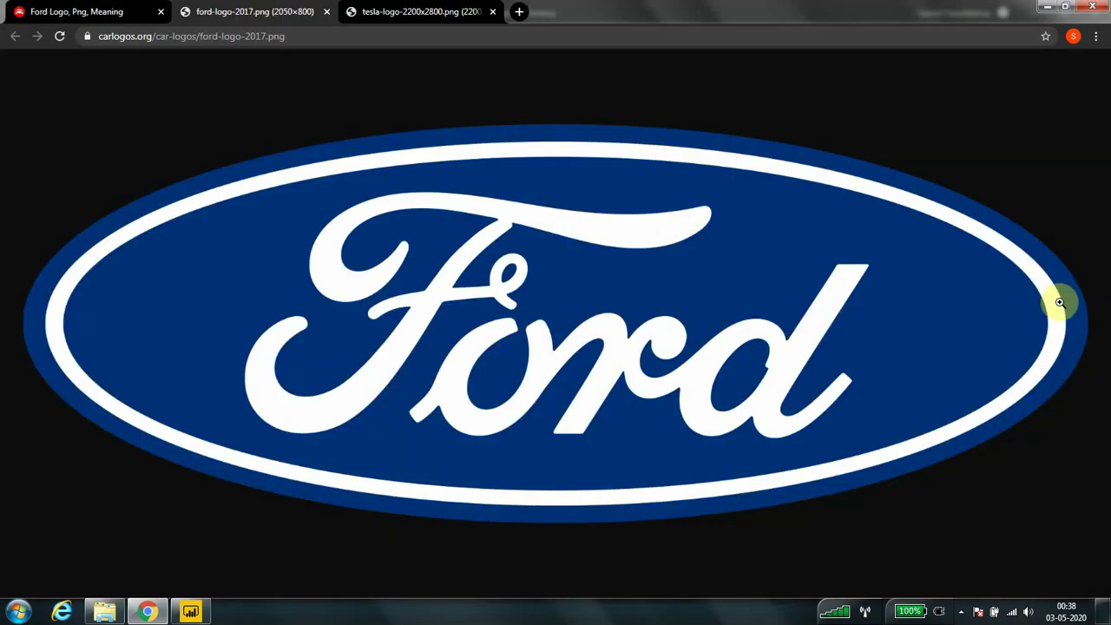
Step: Select the full ford-logo-2017.png image address for copying
{"action": "left_click", "coordinate": [335, 35]}
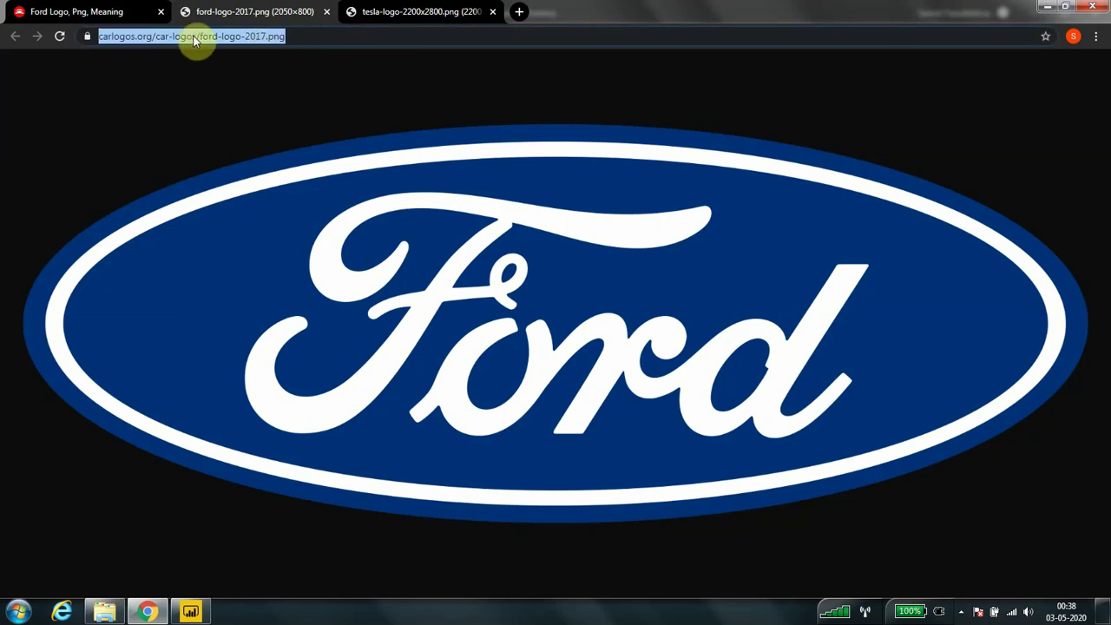
{"action": "left_click", "coordinate": [379, 38]}
{"action": "double_click", "coordinate": [422, 34]}
{"action": "key", "text": "ctrl+a"}
{"action": "key", "text": "ctrl+c"}
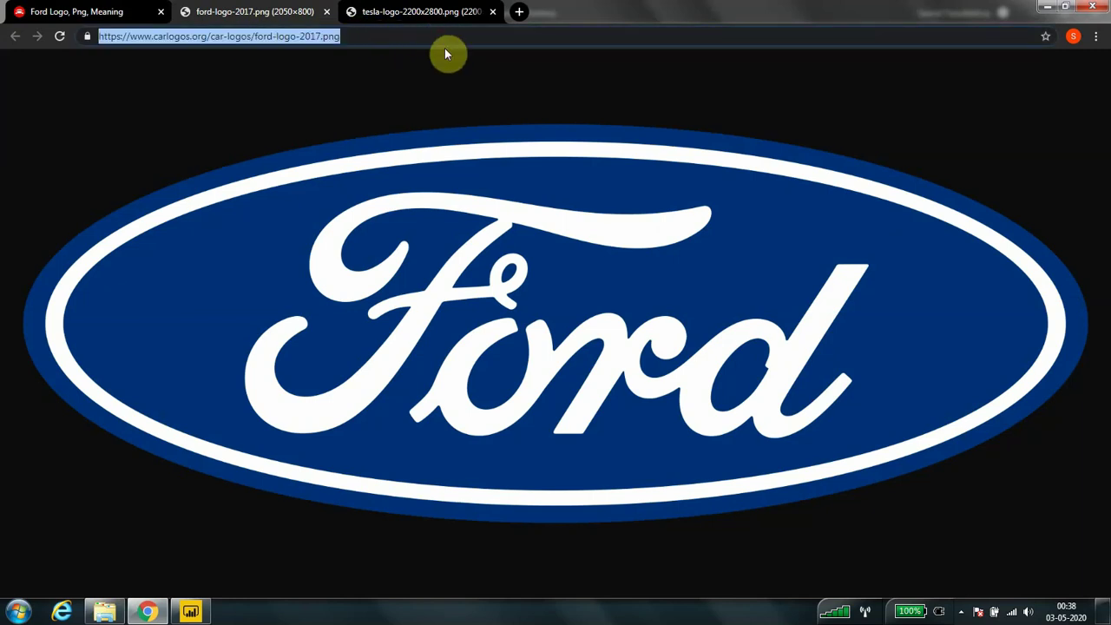
Step: Launch Excel and create a blank workbook
{"action": "left_click", "coordinate": [105, 613]}
{"action": "key", "text": "super"}
{"action": "type", "text": "e"}
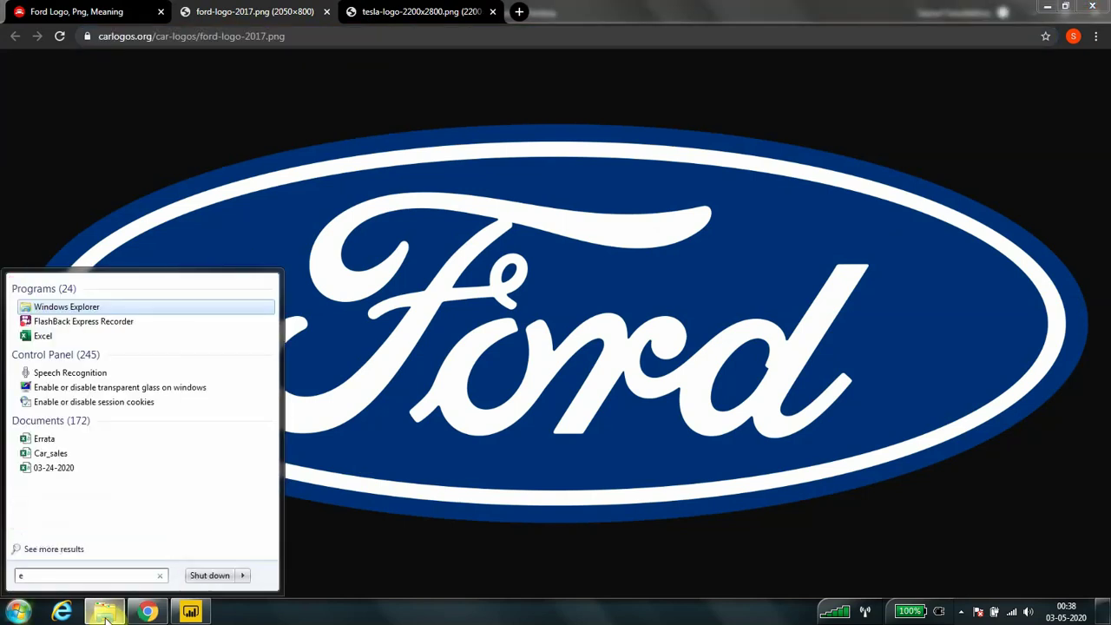
{"action": "type", "text": "xcel"}
{"action": "key", "text": "Return"}
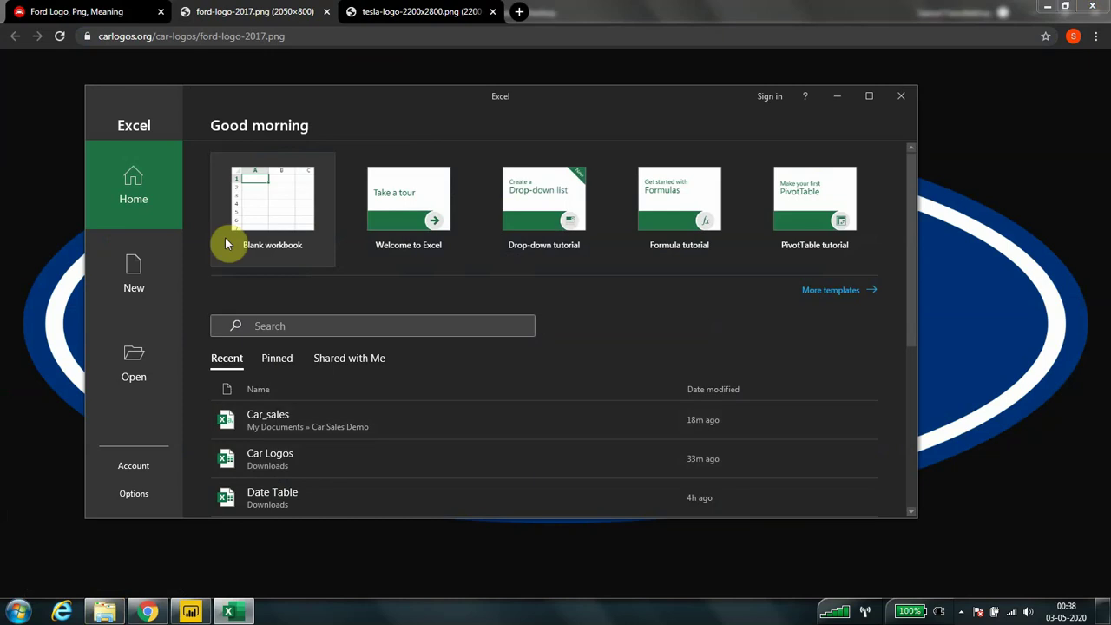
{"action": "left_click", "coordinate": [280, 199]}
Step: Paste the Ford logo URL into cell B2 and minimise Excel
{"action": "left_click", "coordinate": [169, 262]}
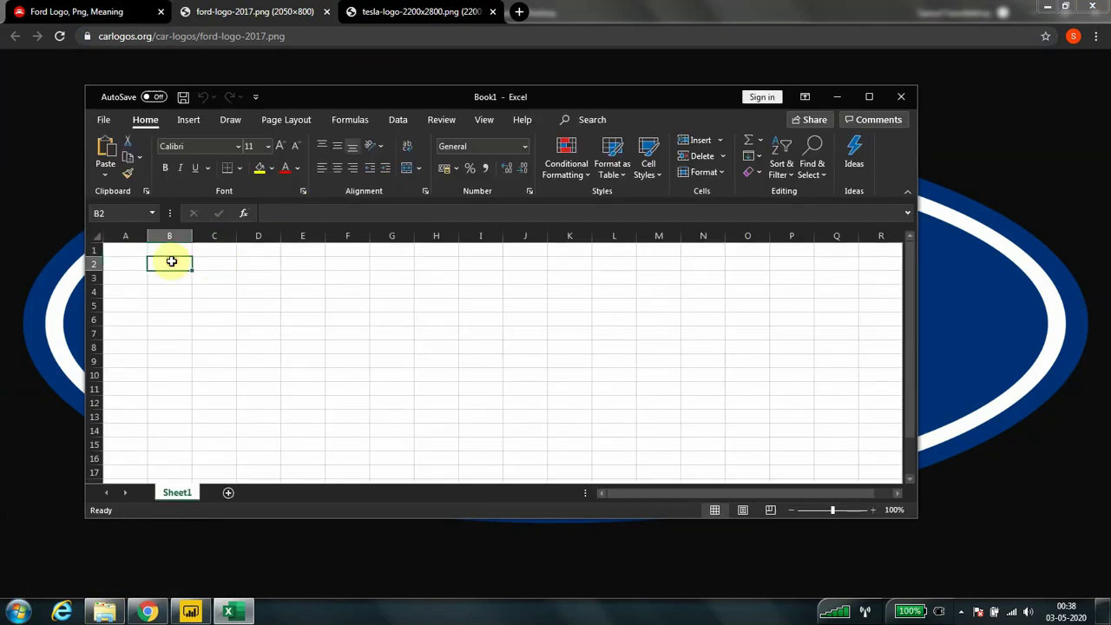
{"action": "key", "text": "ctrl+v"}
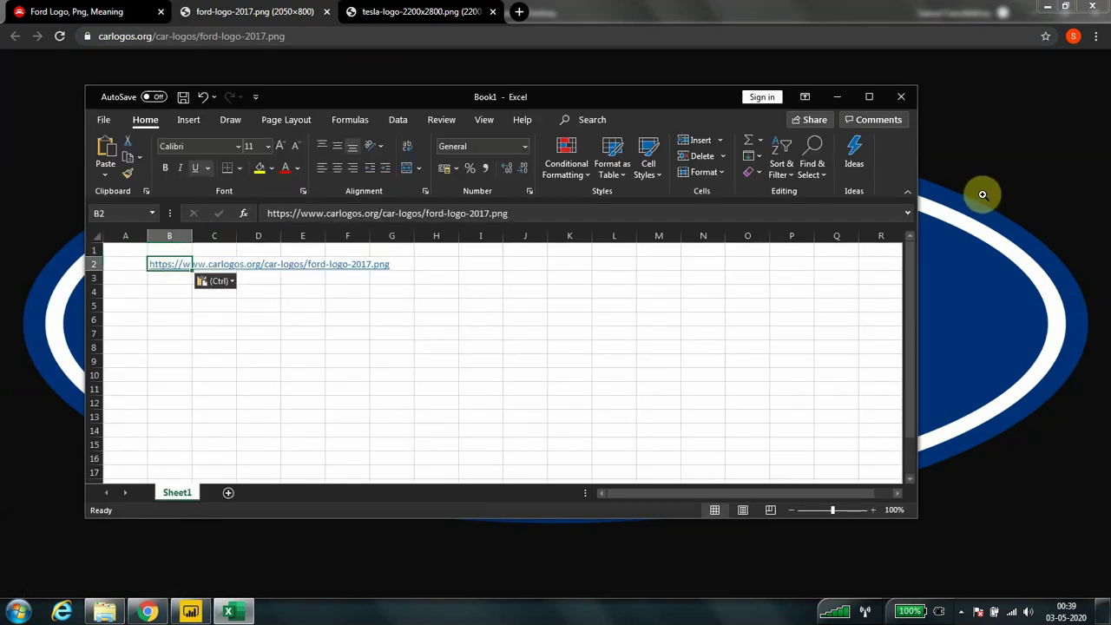
{"action": "left_click", "coordinate": [836, 97]}
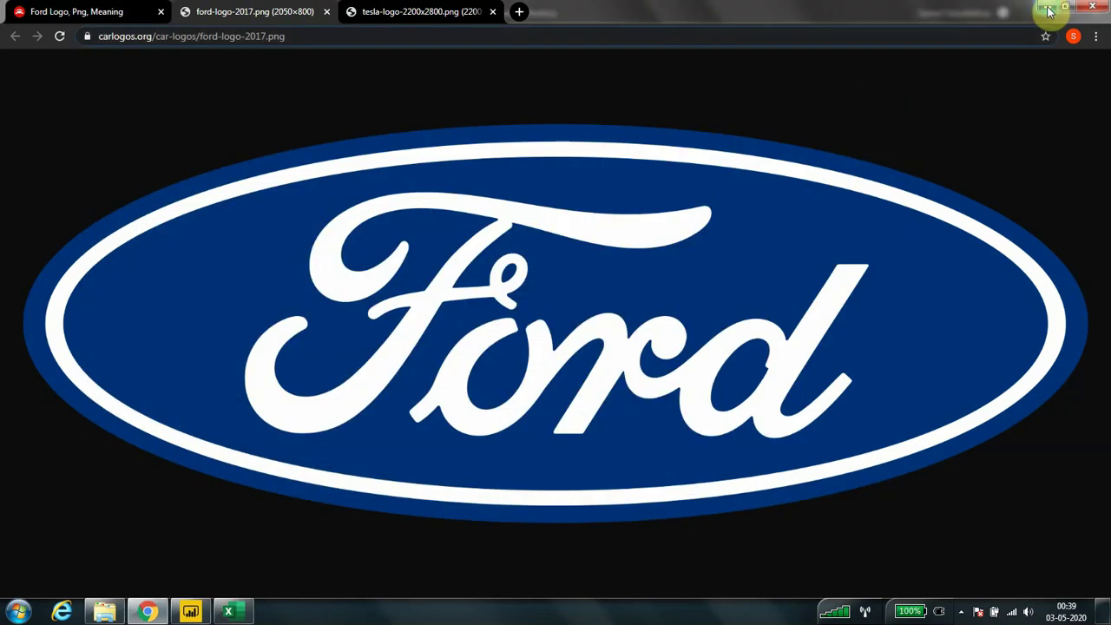
Step: Import the Car Logos table from Car Logos.xlsx into the Power Query Editor for transformation
{"action": "left_click", "coordinate": [1048, 10]}
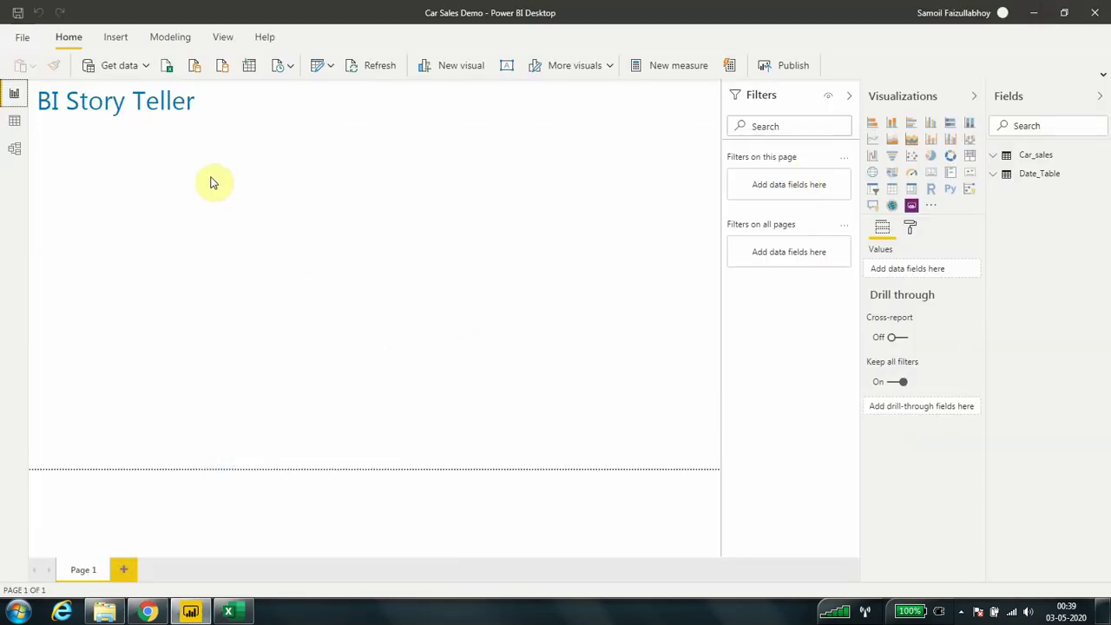
{"action": "left_click", "coordinate": [167, 66]}
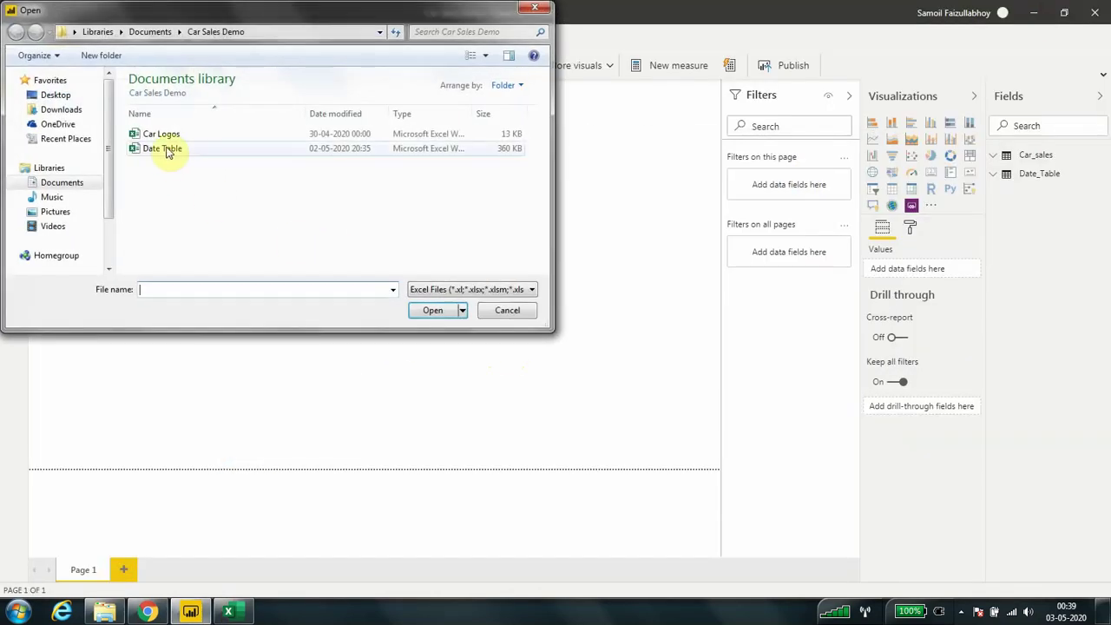
{"action": "double_click", "coordinate": [165, 137]}
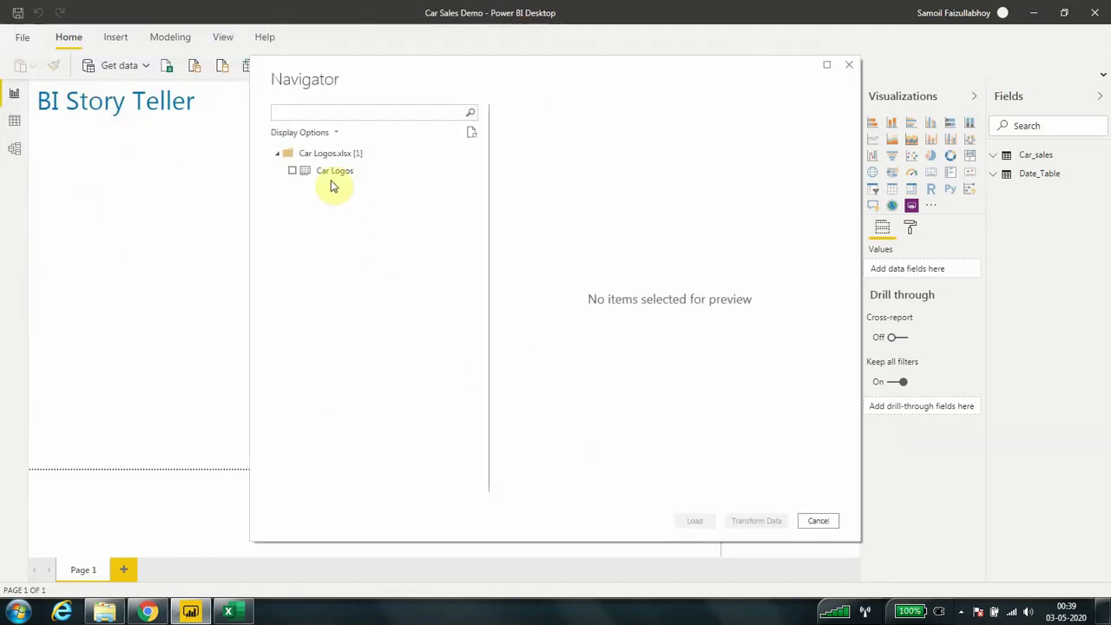
{"action": "left_click", "coordinate": [293, 170]}
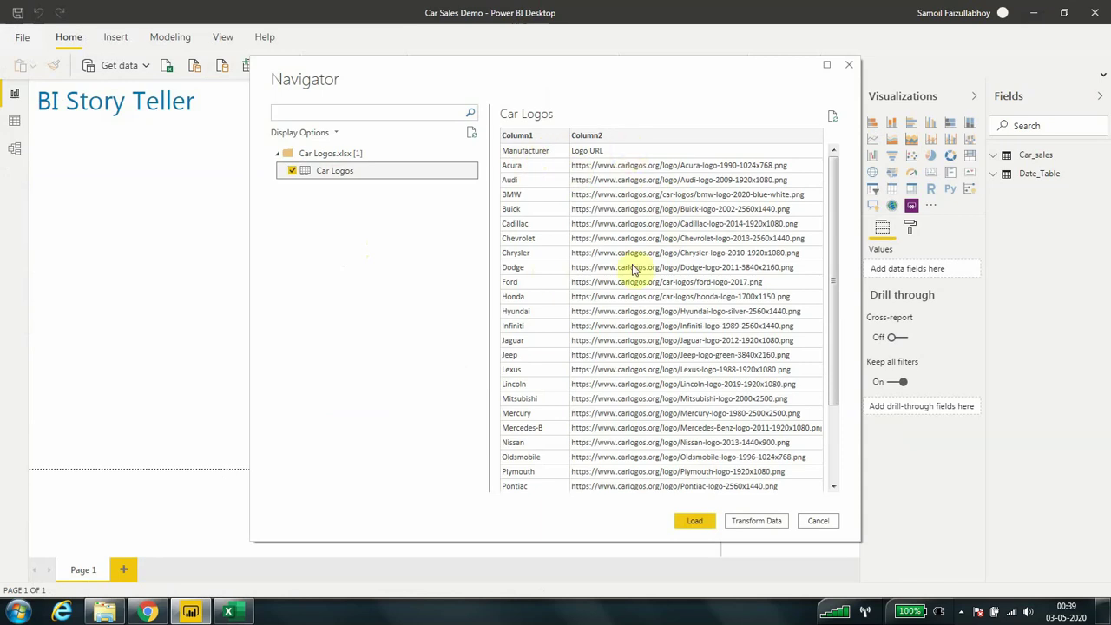
{"action": "left_click", "coordinate": [756, 522]}
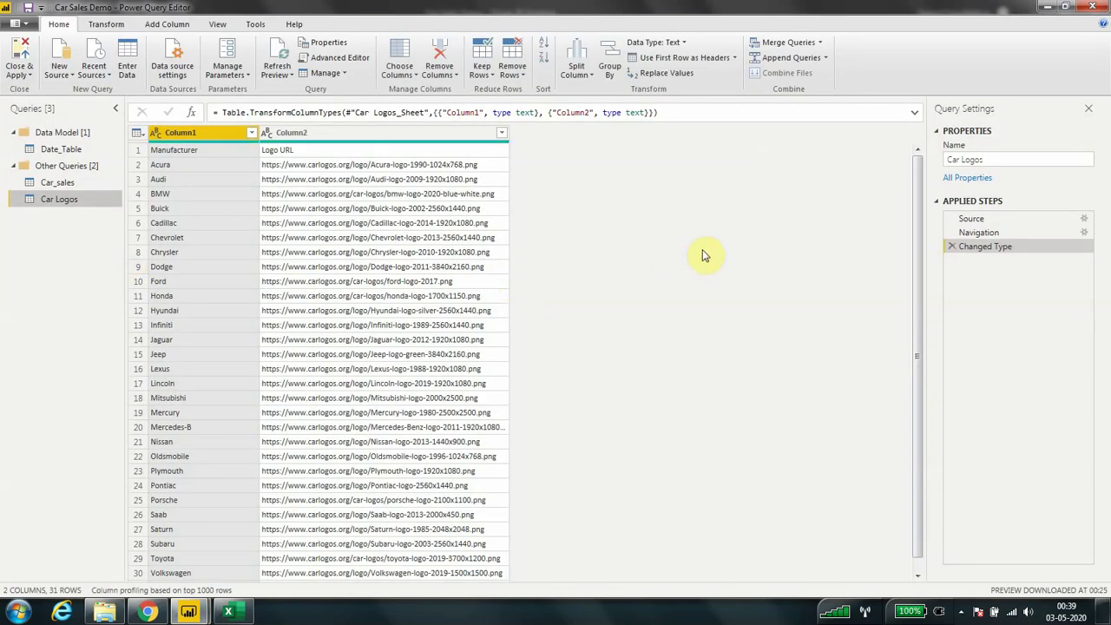
Step: Promote Car Logos' first row to Manufacturer and Logo URL headers, and move Car_sales into Data Model
{"action": "left_click", "coordinate": [139, 135]}
{"action": "left_click", "coordinate": [199, 171]}
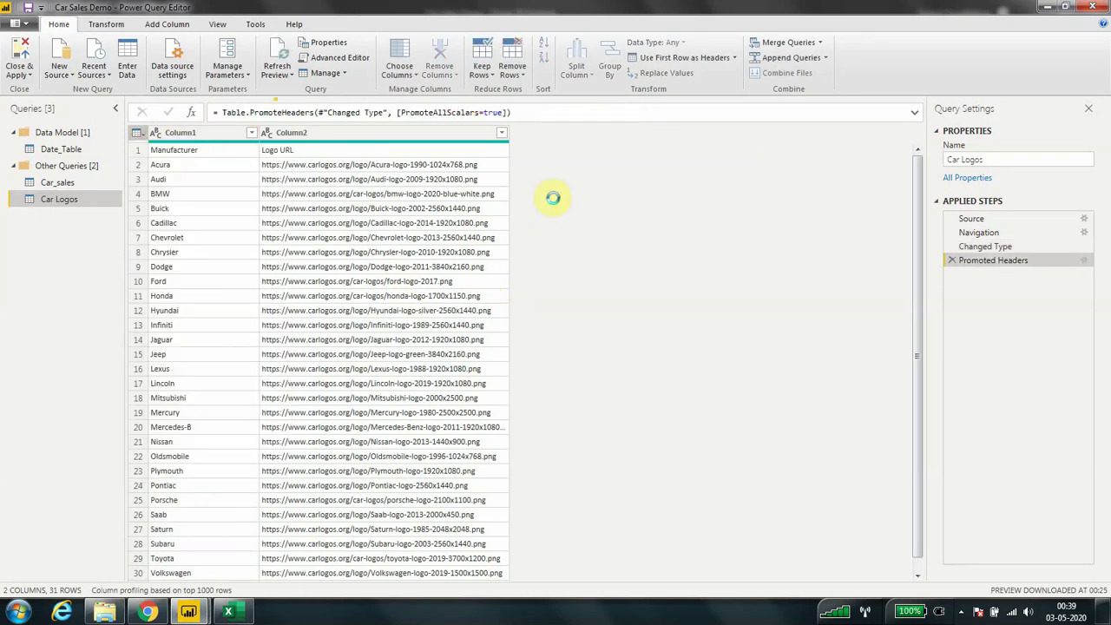
{"action": "left_click", "coordinate": [63, 184]}
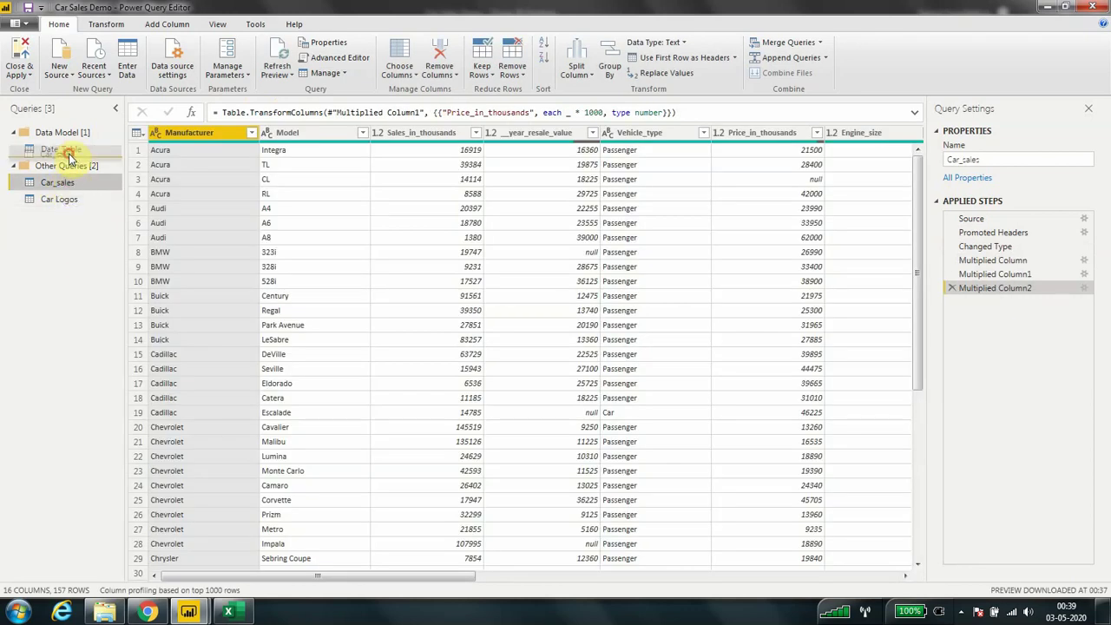
{"action": "left_click_drag", "start_coordinate": [69, 156], "coordinate": [71, 160]}
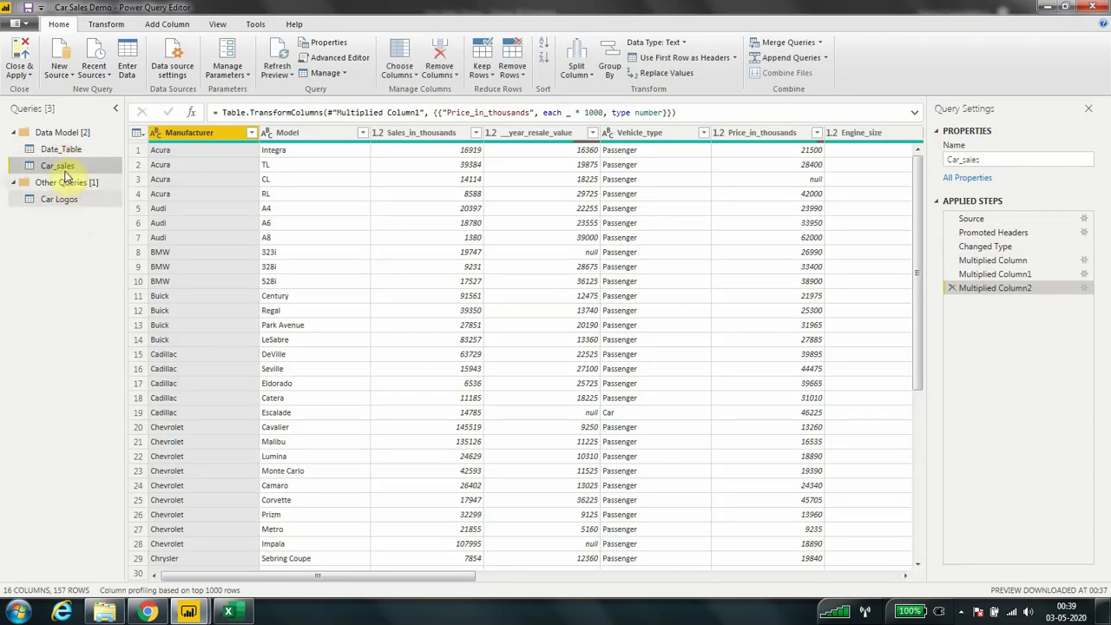
{"action": "left_click", "coordinate": [65, 200]}
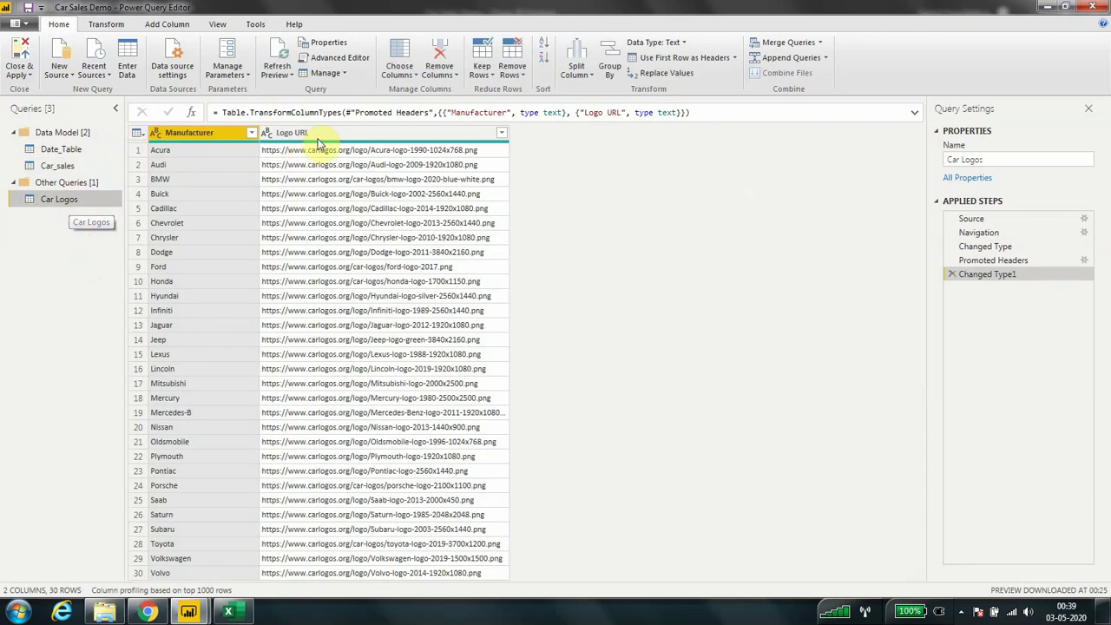
{"action": "left_click", "coordinate": [338, 133]}
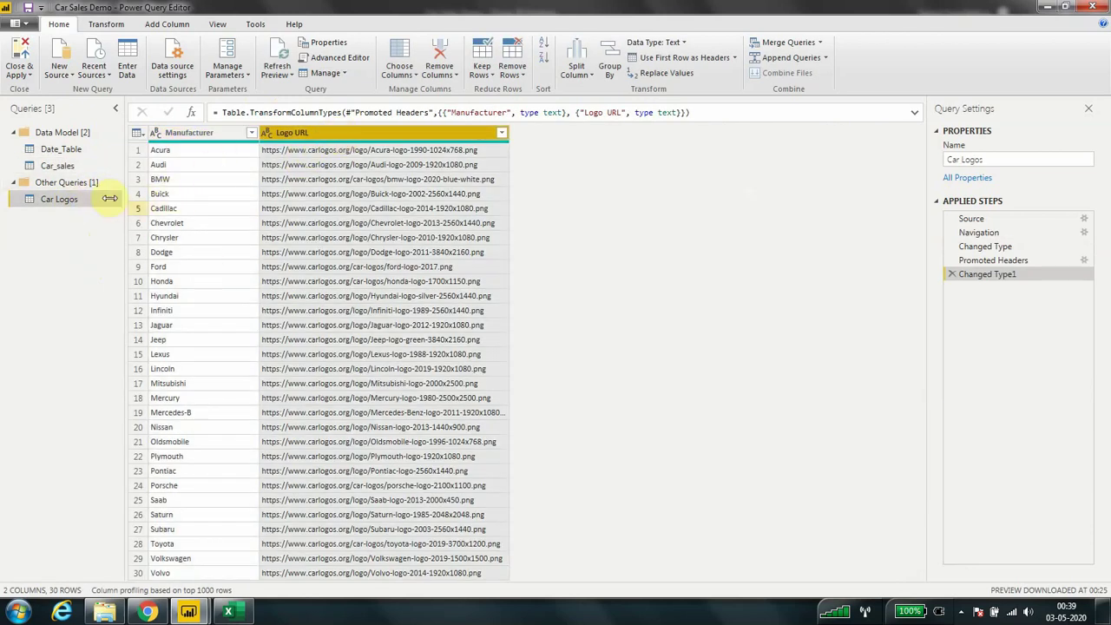
{"action": "left_click", "coordinate": [68, 168]}
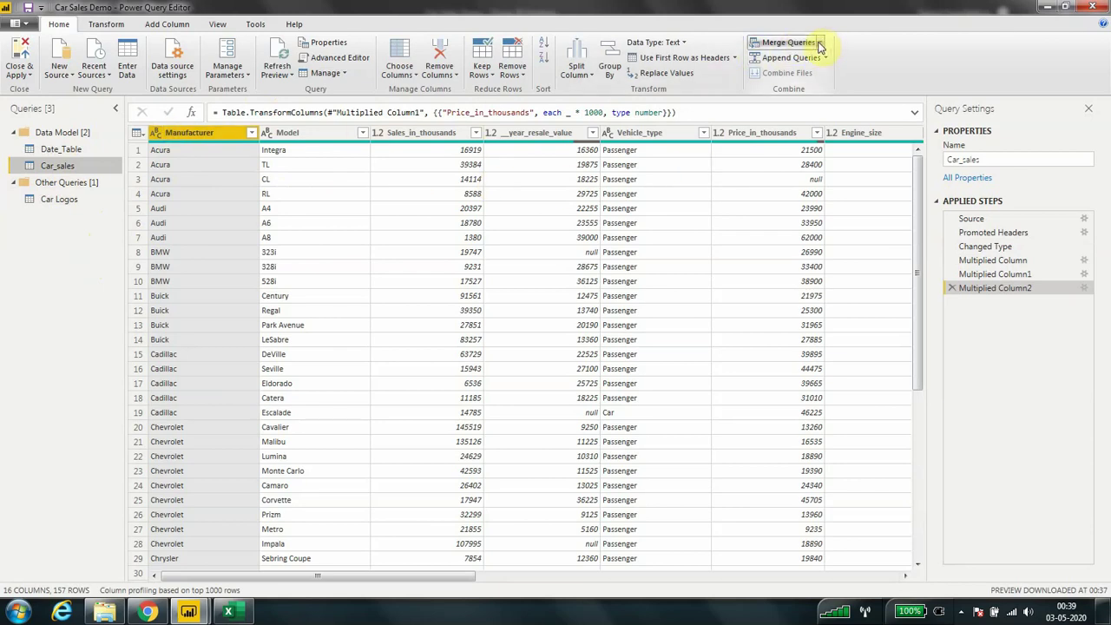
Step: Set up a merge of Car_sales with Car Logos on Manufacturer, matching 157 of 157 rows
{"action": "left_click", "coordinate": [821, 45]}
{"action": "left_click", "coordinate": [769, 58]}
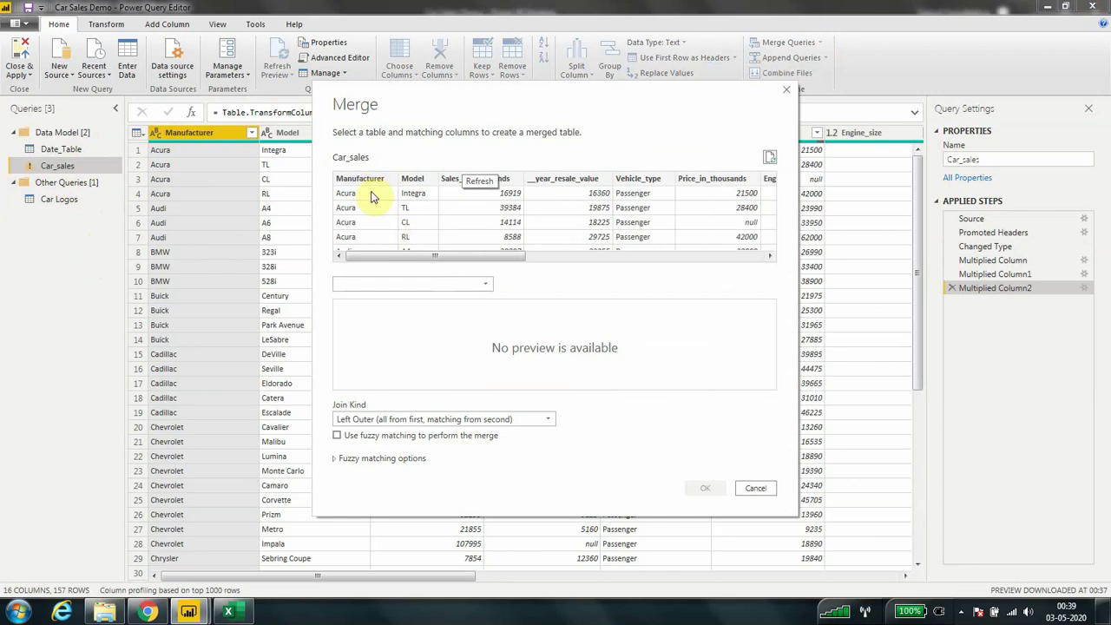
{"action": "left_click", "coordinate": [365, 180]}
{"action": "left_click", "coordinate": [415, 283]}
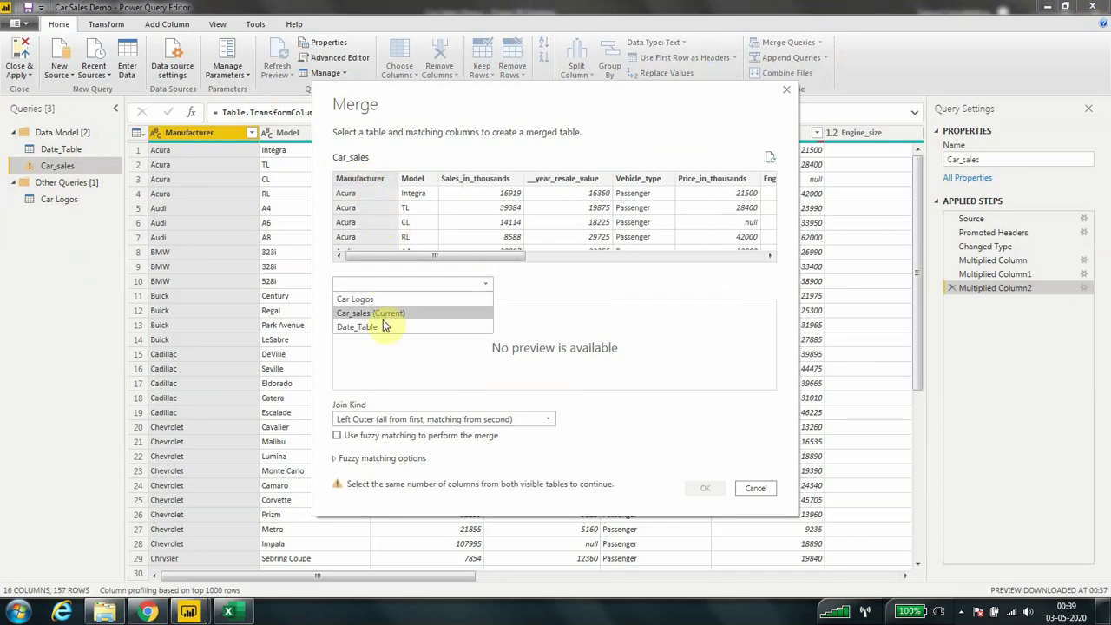
{"action": "left_click", "coordinate": [375, 299]}
{"action": "left_click", "coordinate": [363, 305]}
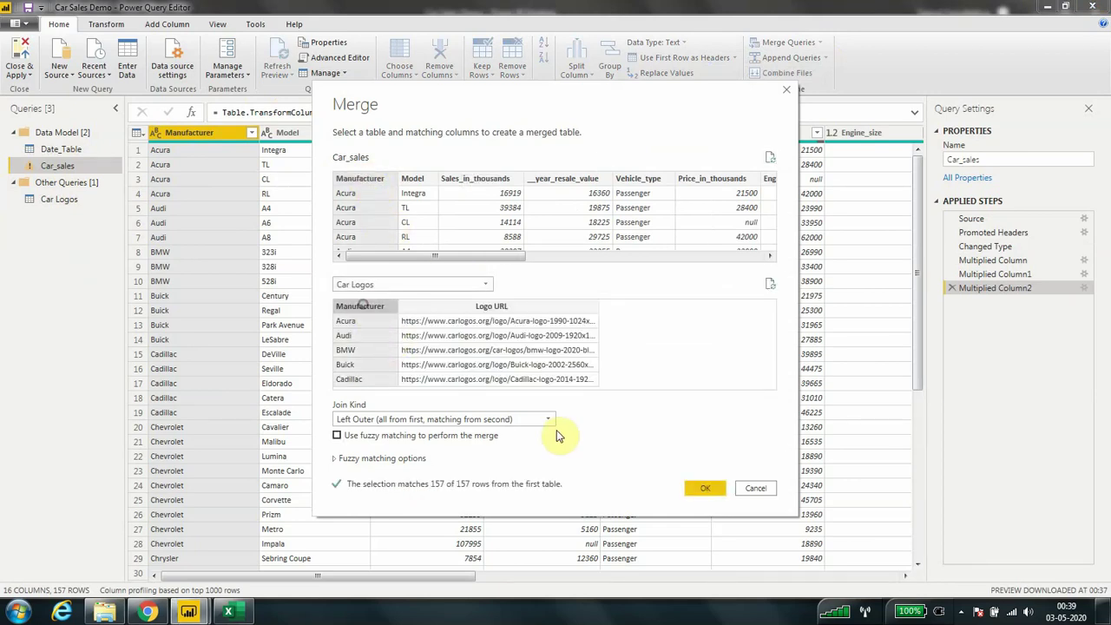
Step: Confirm the merge and expand the Car Logos column with only Logo URL included
{"action": "left_click", "coordinate": [702, 491]}
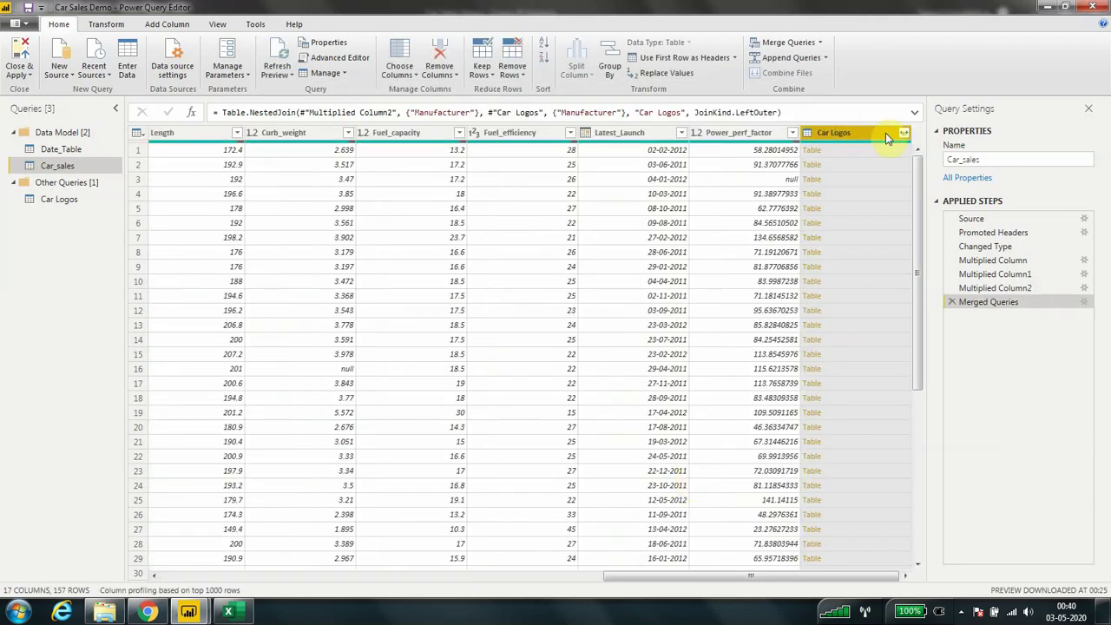
{"action": "left_click", "coordinate": [904, 134]}
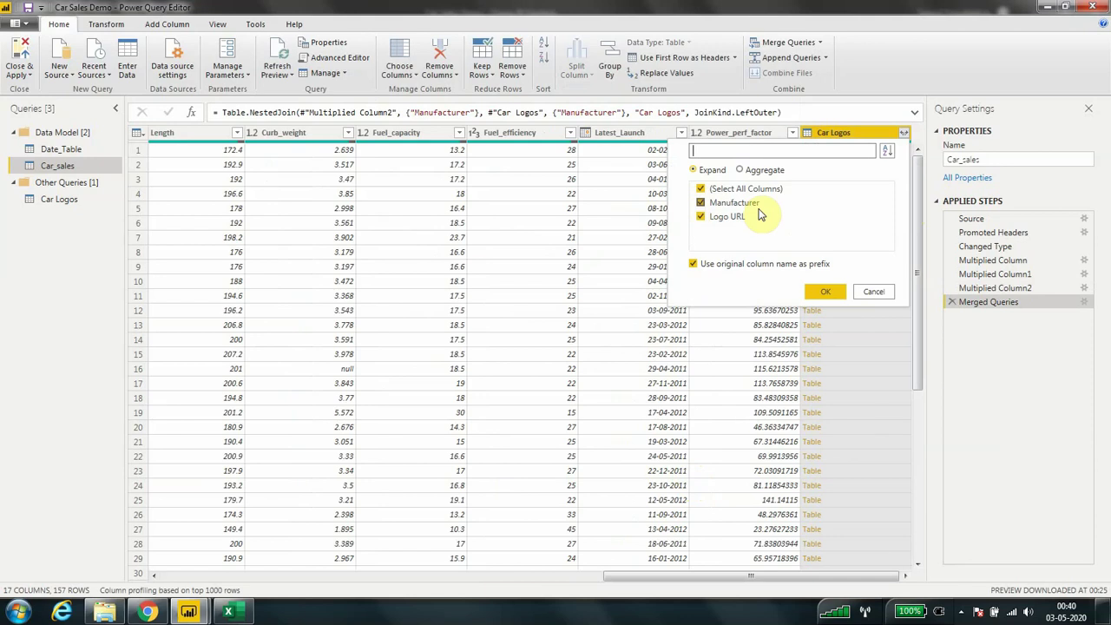
{"action": "left_click", "coordinate": [701, 203]}
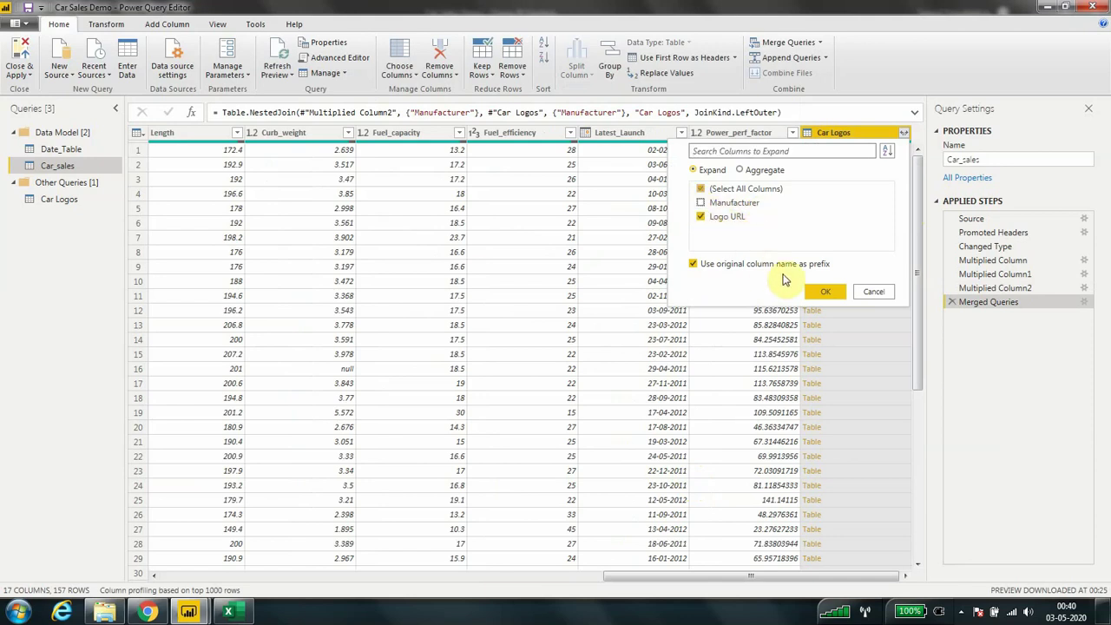
{"action": "left_click", "coordinate": [827, 294]}
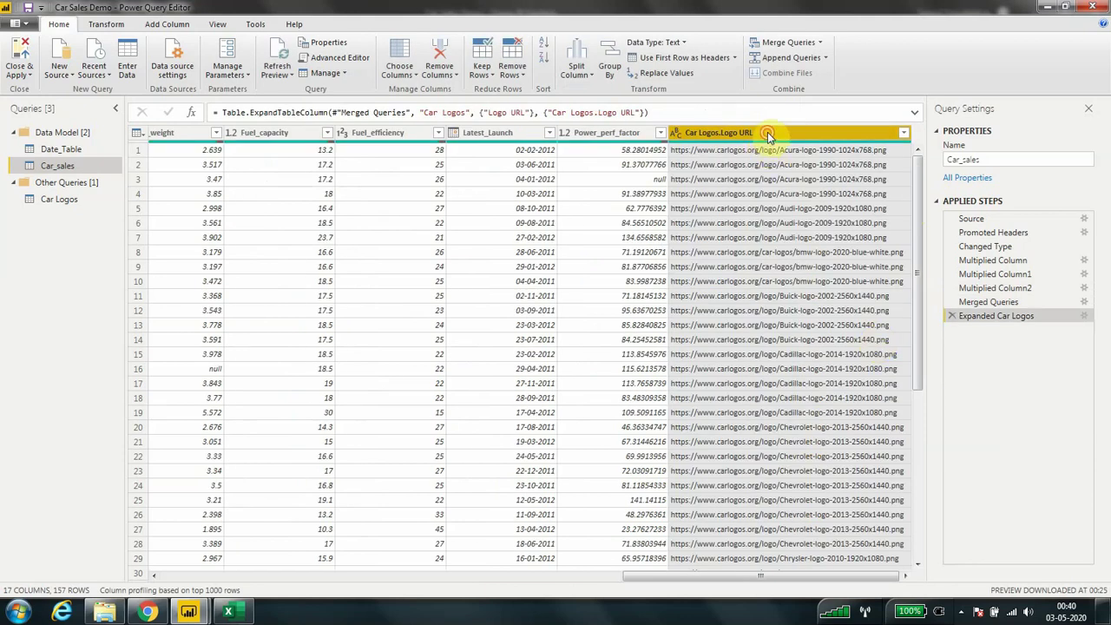
Step: Rename the expanded column to Car Logos URL
{"action": "double_click", "coordinate": [768, 132]}
{"action": "left_click", "coordinate": [718, 135]}
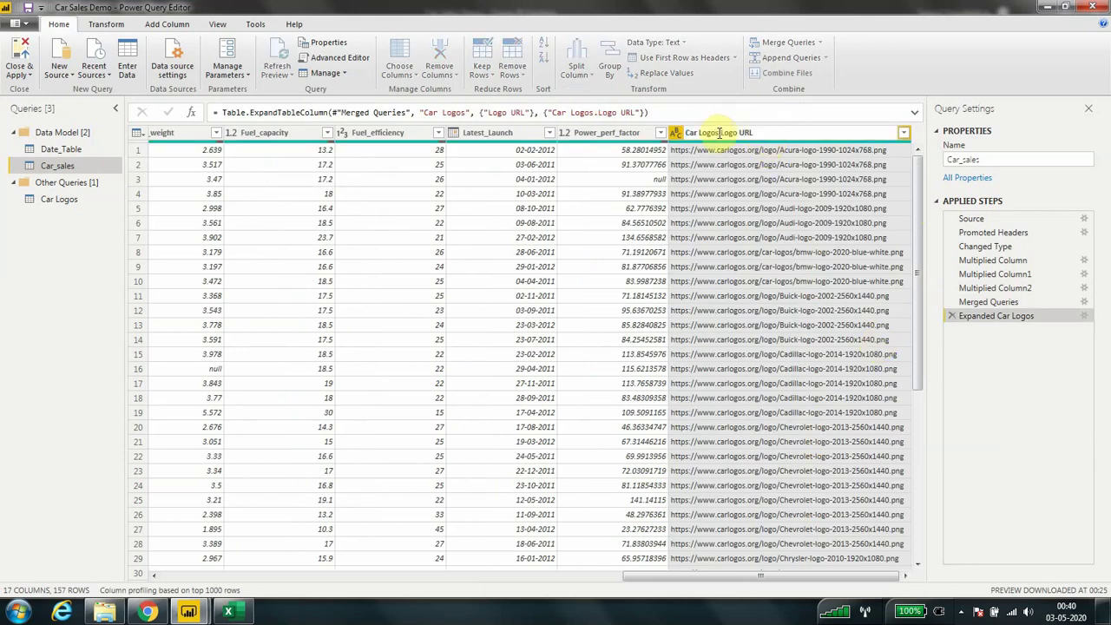
{"action": "left_click_drag", "start_coordinate": [718, 132], "coordinate": [811, 132]}
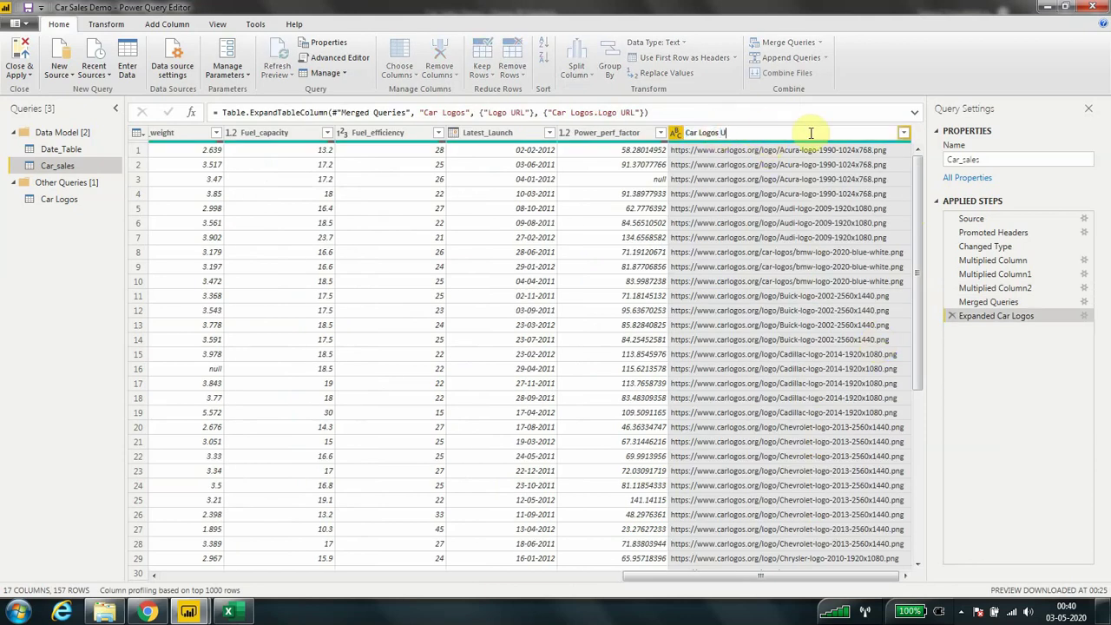
{"action": "left_click", "coordinate": [1012, 415]}
{"action": "left_click_drag", "start_coordinate": [844, 575], "coordinate": [320, 589]}
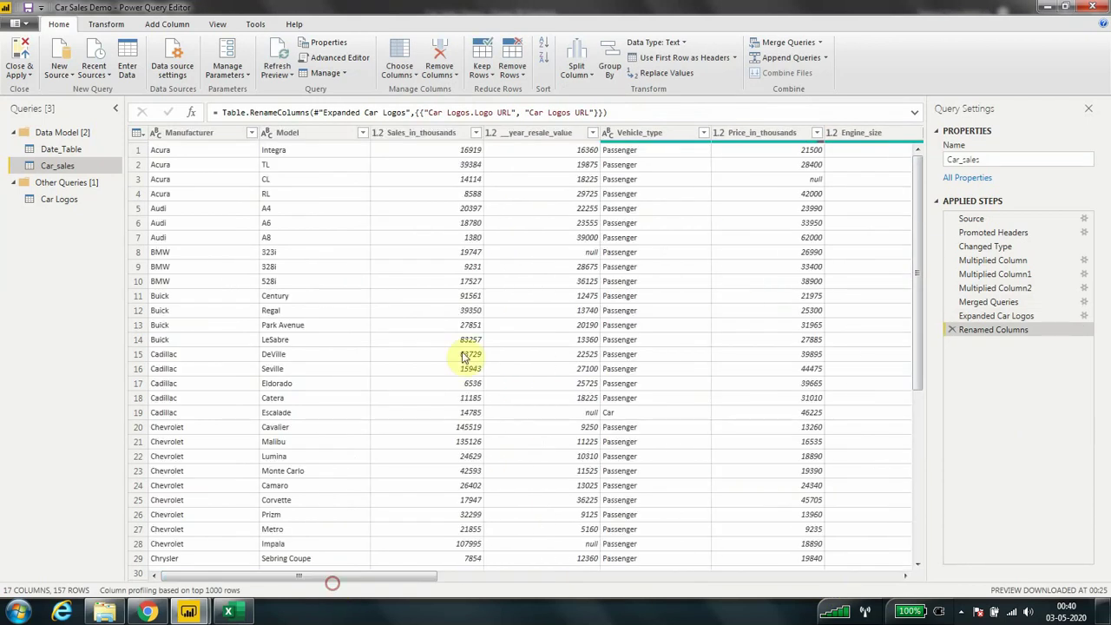
Step: Rename the Car_sales columns to Units Sold, Resale Value and Price, then view the Car Logos query
{"action": "left_click", "coordinate": [424, 132]}
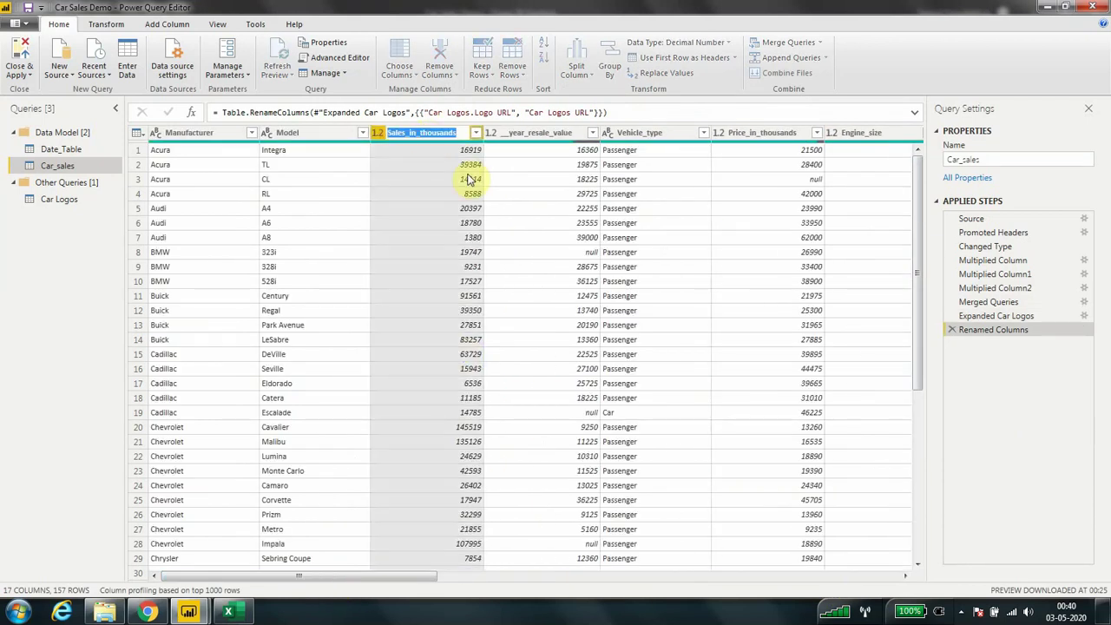
{"action": "type", "text": "Units Sold"}
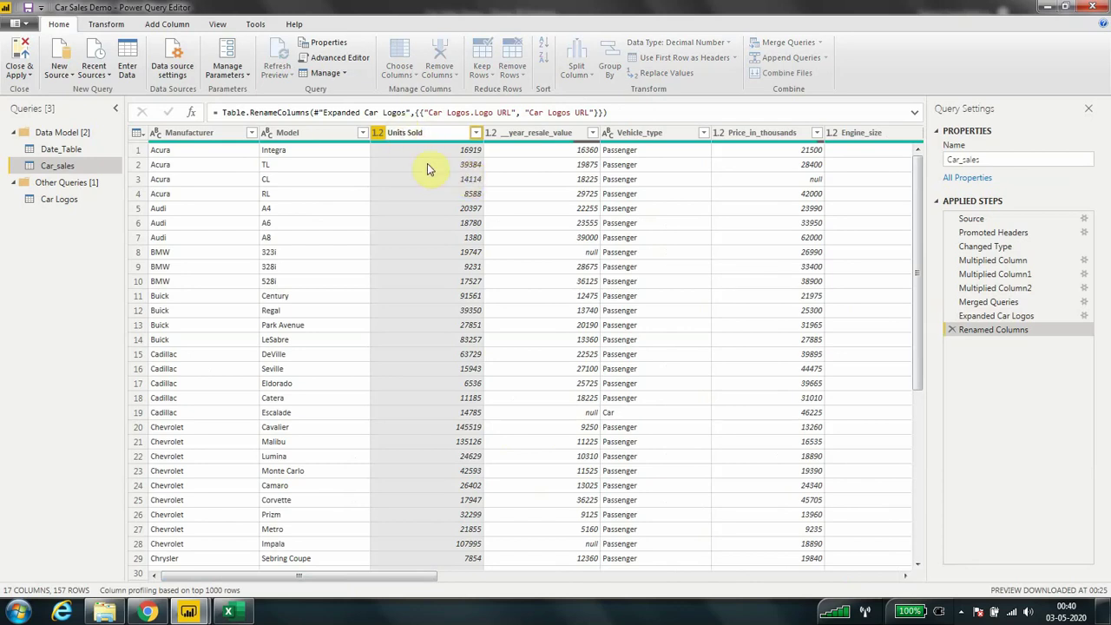
{"action": "double_click", "coordinate": [531, 133]}
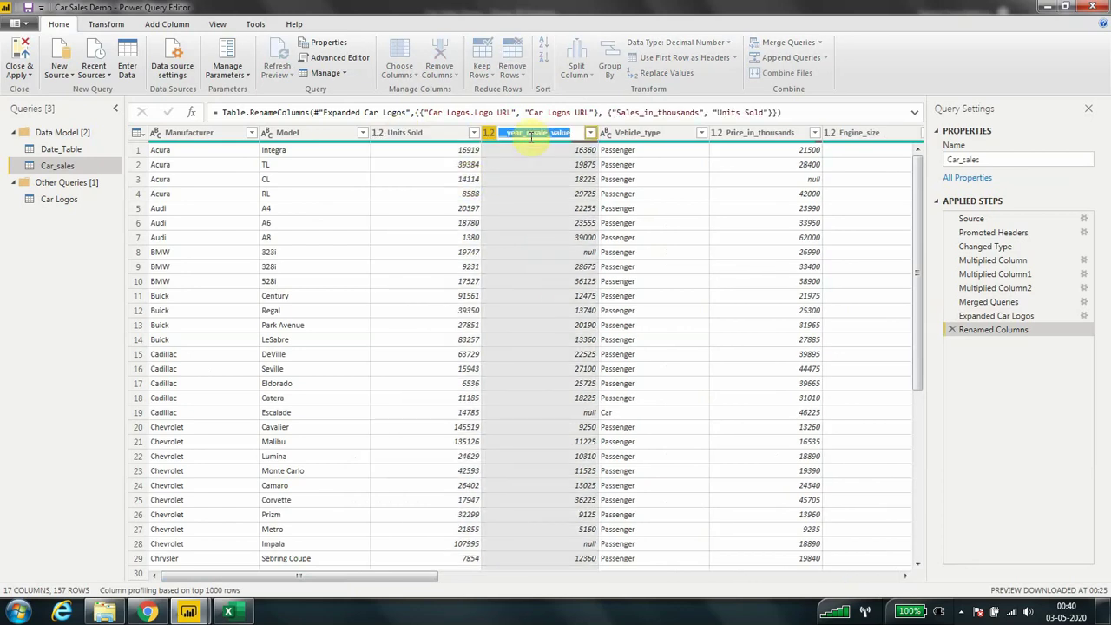
{"action": "type", "text": "R"}
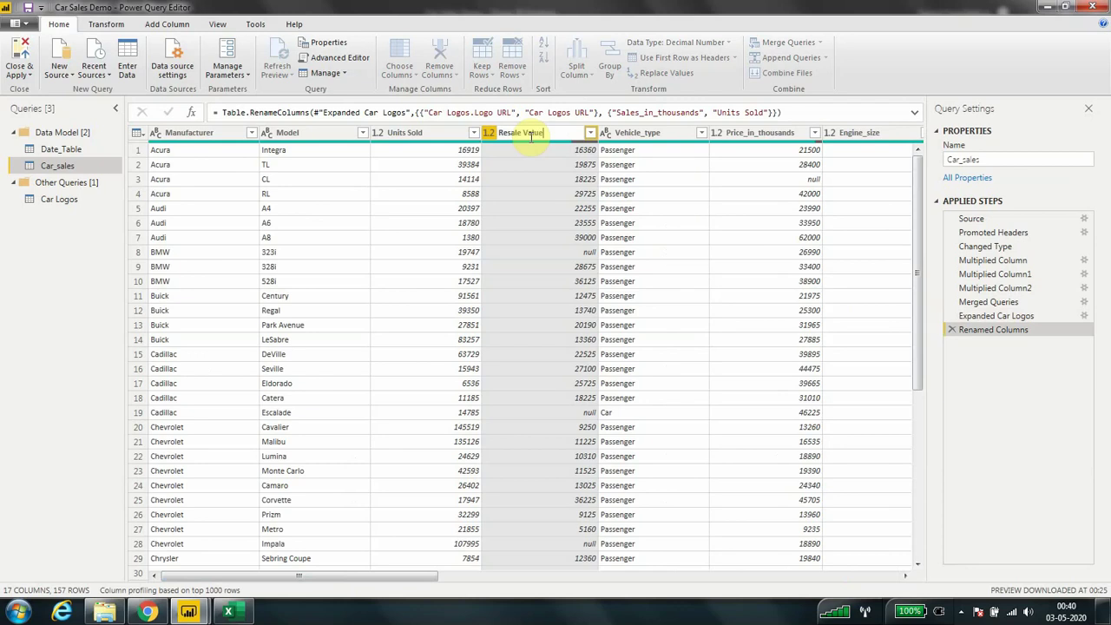
{"action": "type", "text": "esale Value"}
{"action": "double_click", "coordinate": [752, 132]}
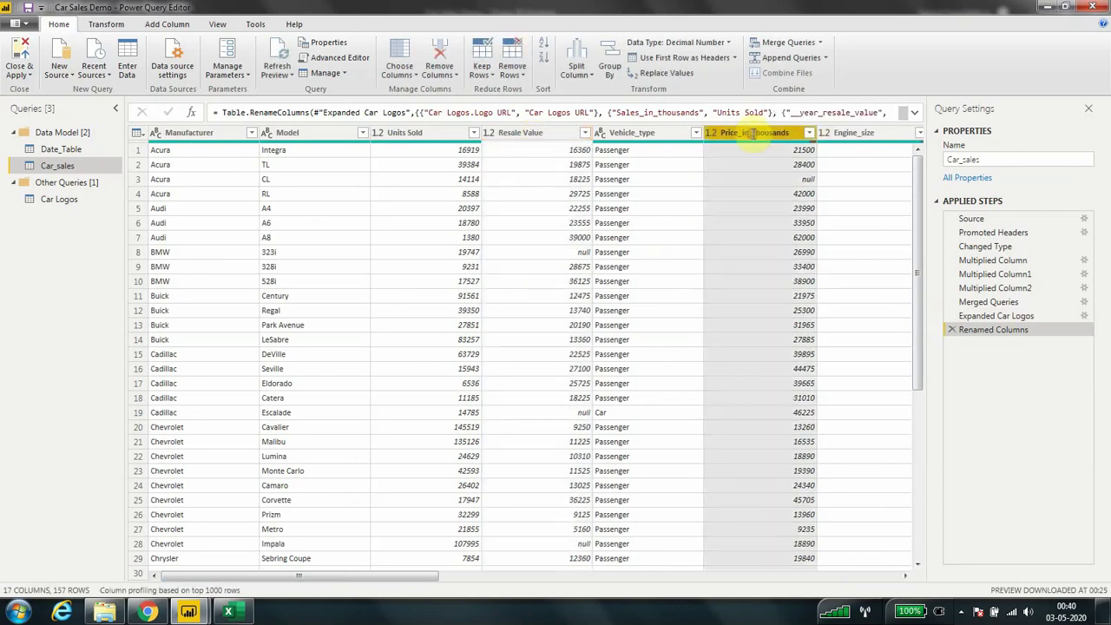
{"action": "type", "text": "Price"}
{"action": "key", "text": "Return"}
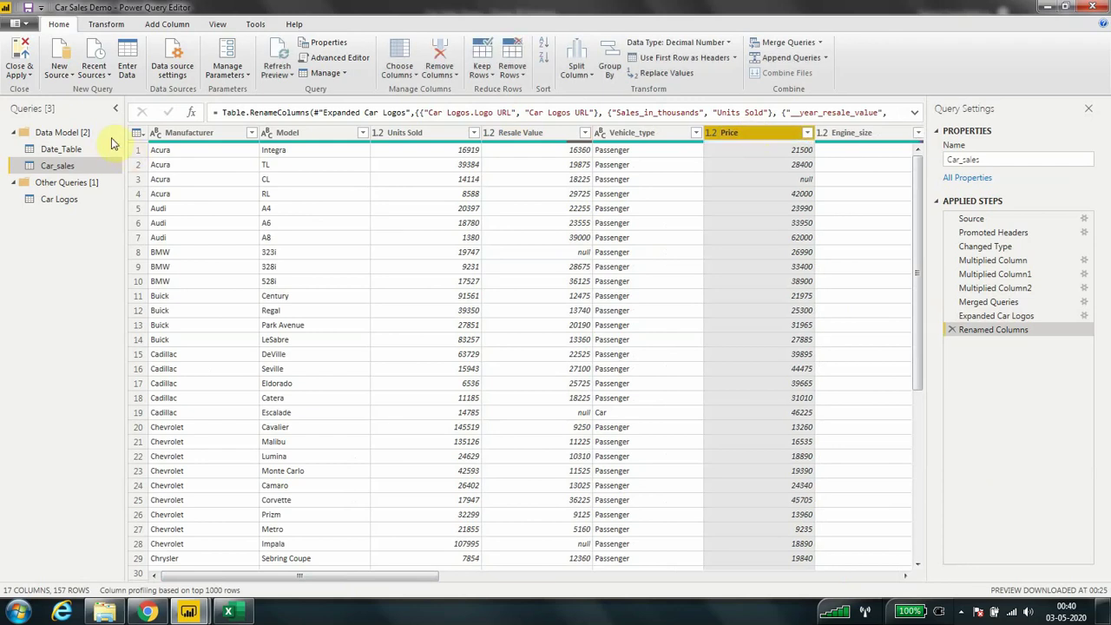
{"action": "left_click", "coordinate": [60, 203]}
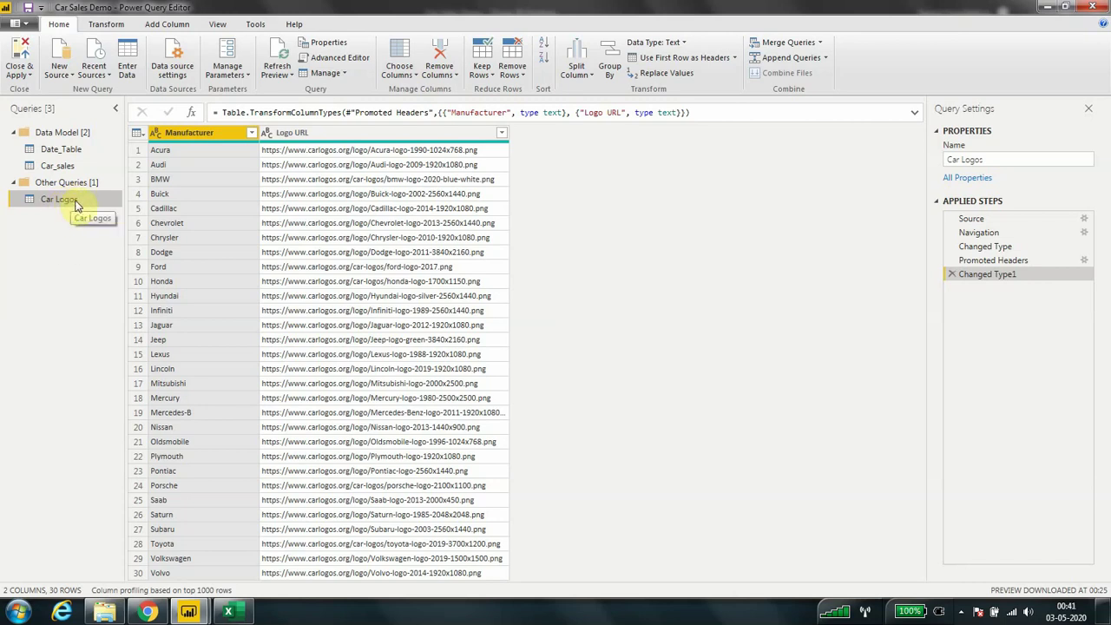
Step: Disable loading of the Car Logos query, then apply the query changes and return to the report
{"action": "left_click", "coordinate": [75, 204]}
{"action": "right_click", "coordinate": [75, 204]}
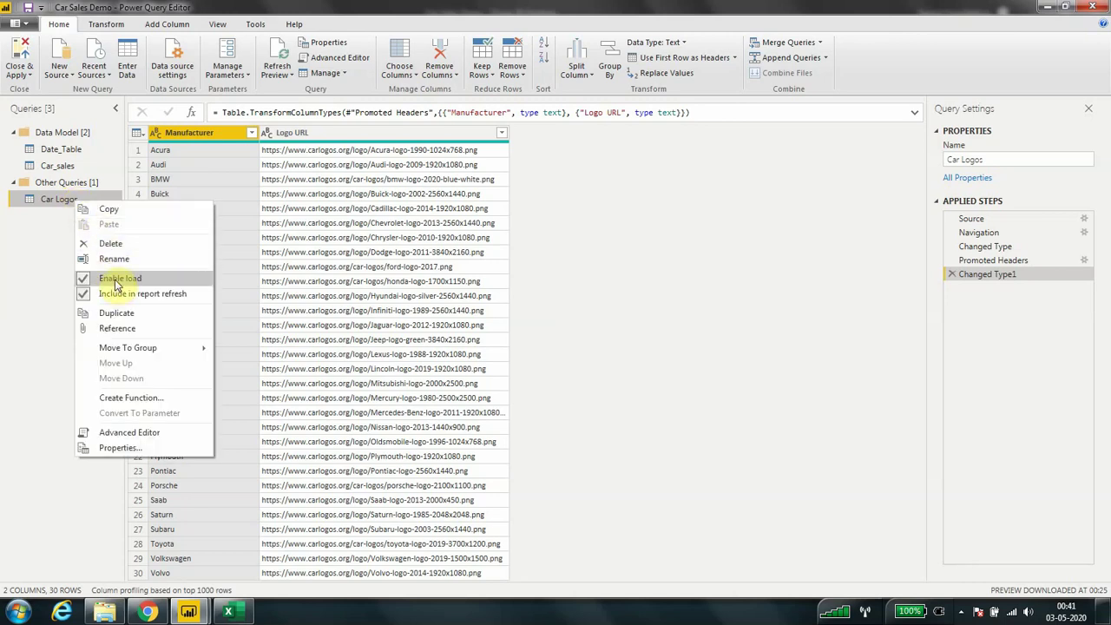
{"action": "left_click", "coordinate": [115, 283]}
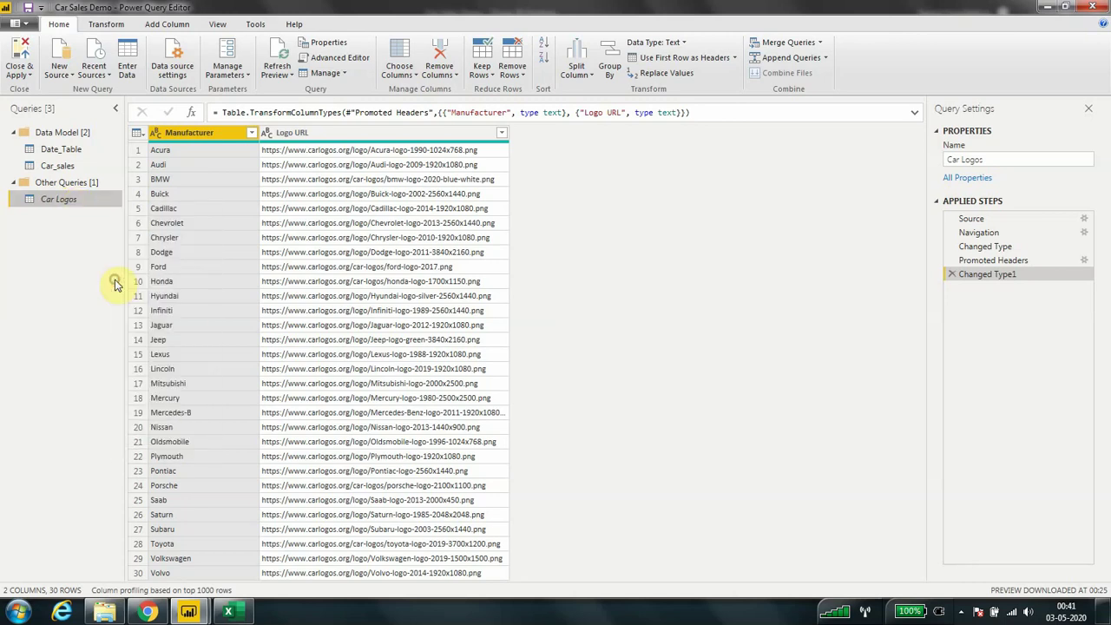
{"action": "left_click", "coordinate": [69, 165]}
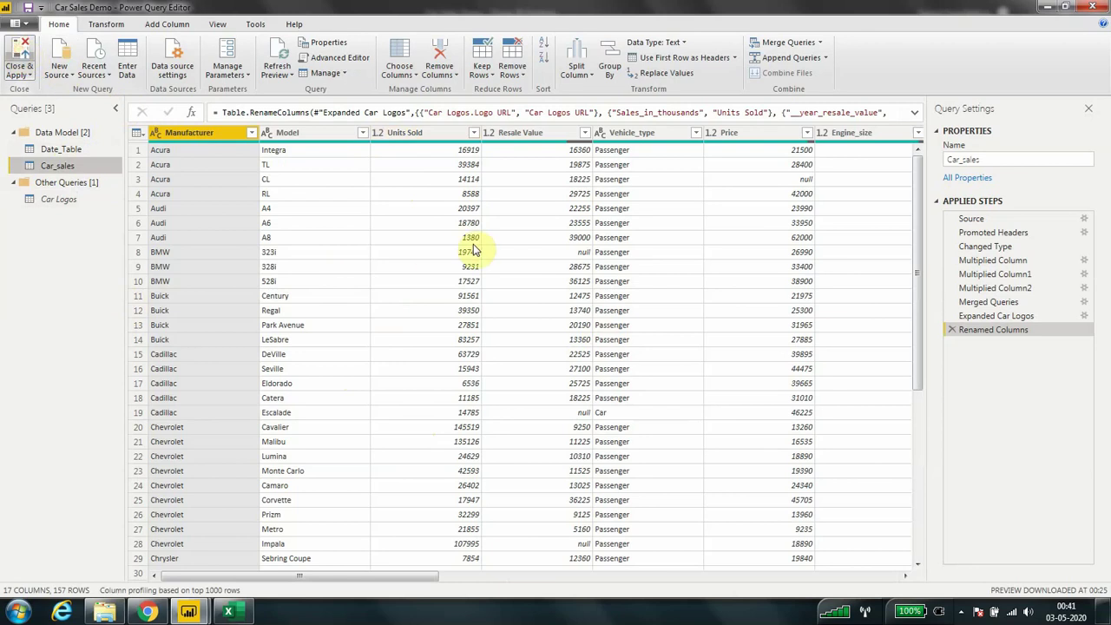
{"action": "key", "text": "alt+Tab"}
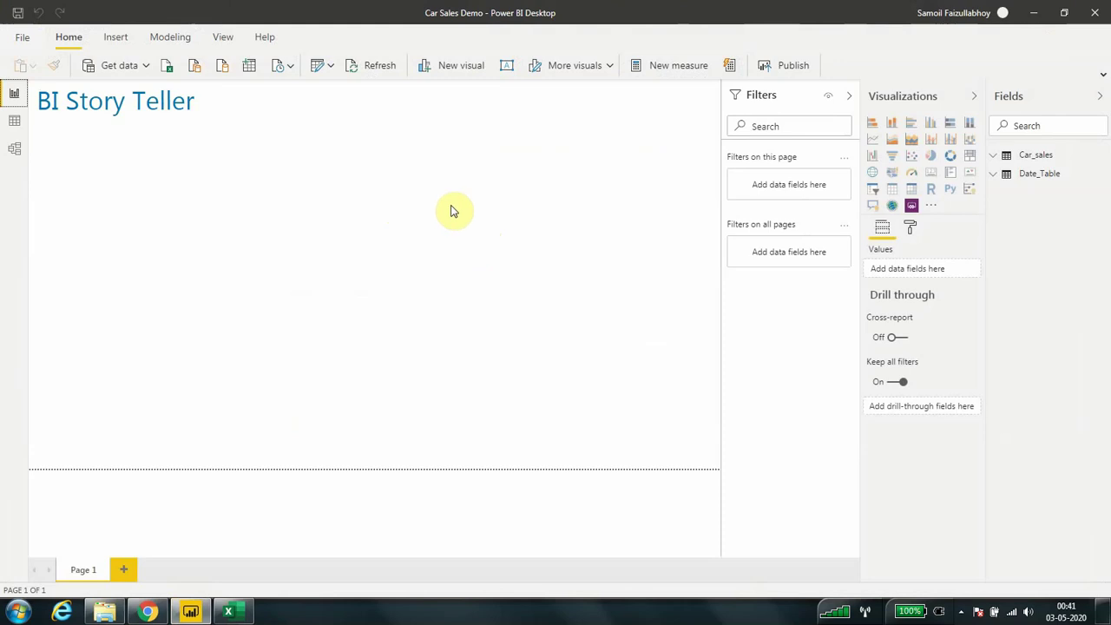
Step: Add the Car Logos URL field from Car_sales to the page as a table and enlarge it
{"action": "left_click", "coordinate": [996, 158]}
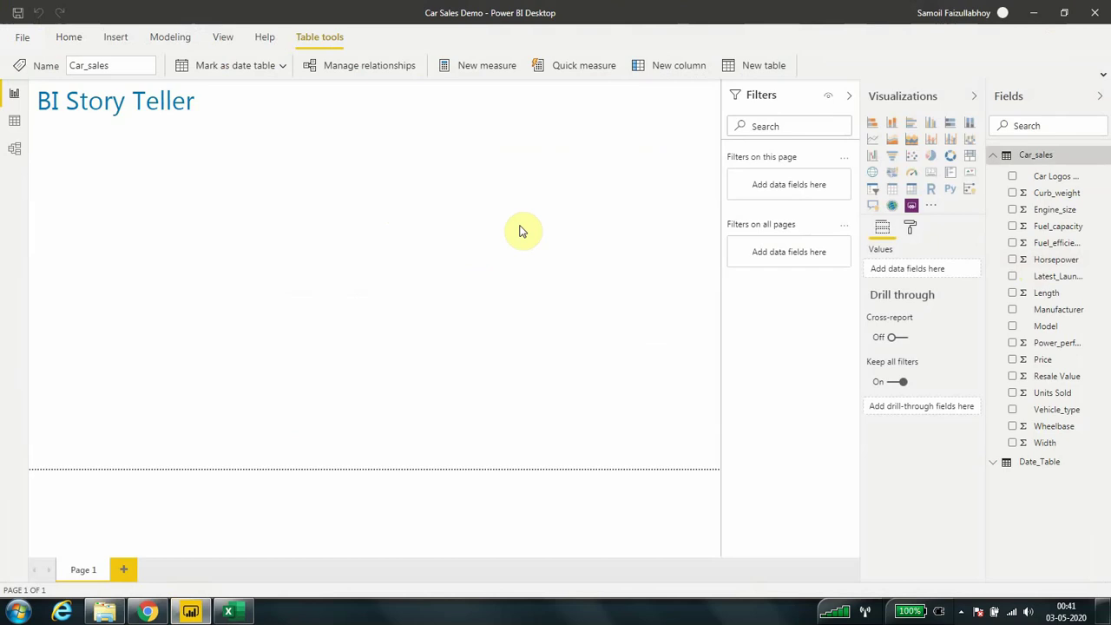
{"action": "left_click", "coordinate": [1059, 178]}
{"action": "left_click_drag", "start_coordinate": [1061, 180], "coordinate": [311, 248]}
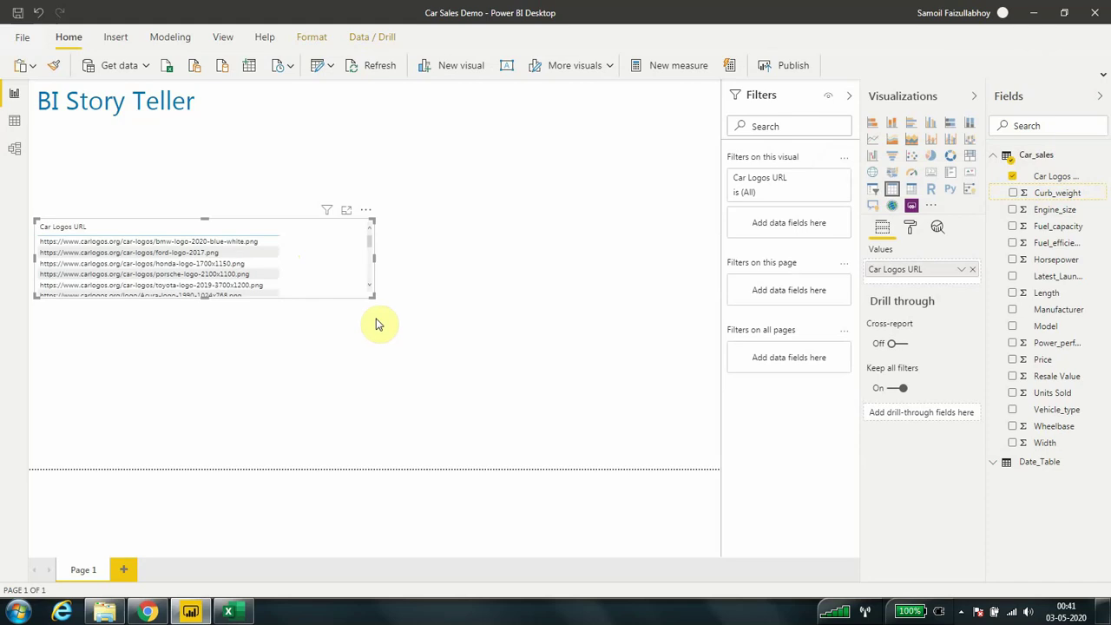
{"action": "left_click_drag", "start_coordinate": [371, 297], "coordinate": [447, 441]}
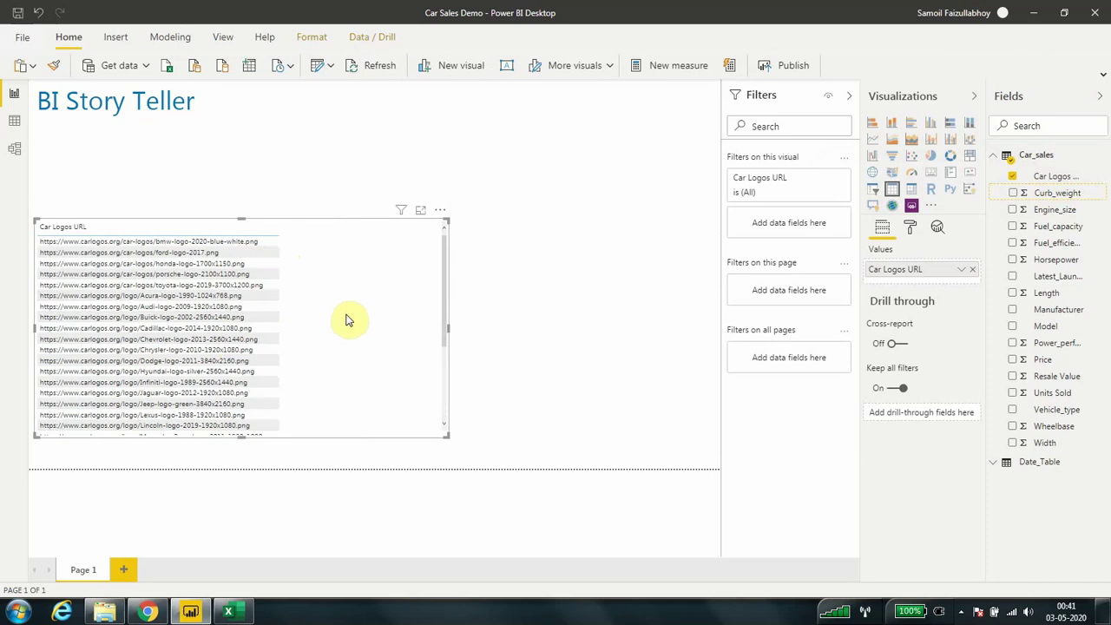
Step: Set the Car Logos URL column's data category to Image URL
{"action": "left_click", "coordinate": [1047, 178]}
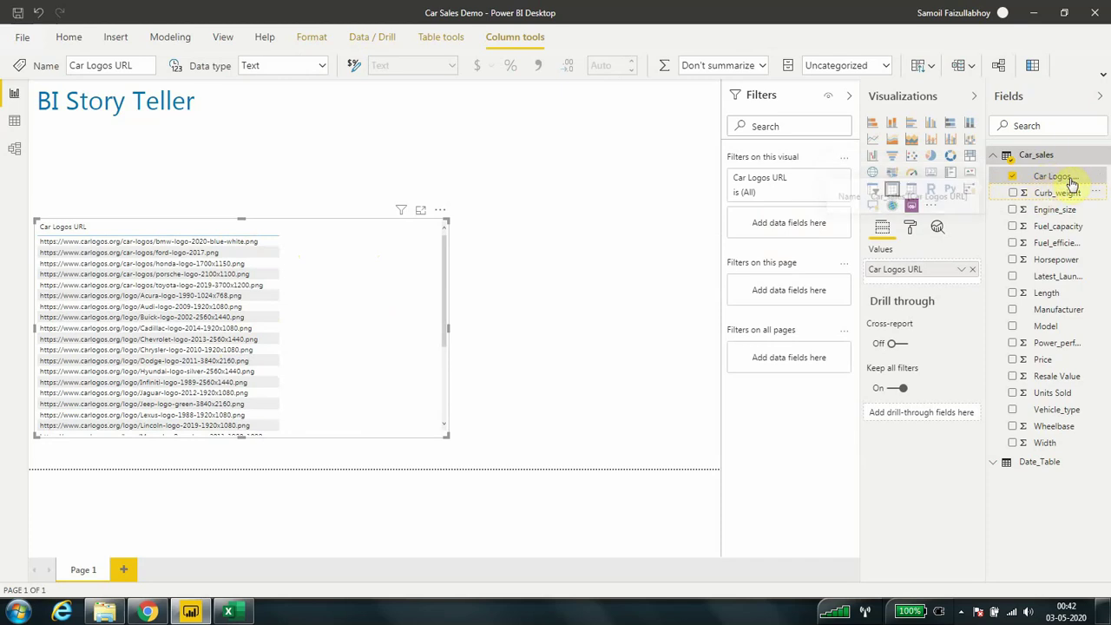
{"action": "left_click", "coordinate": [887, 66]}
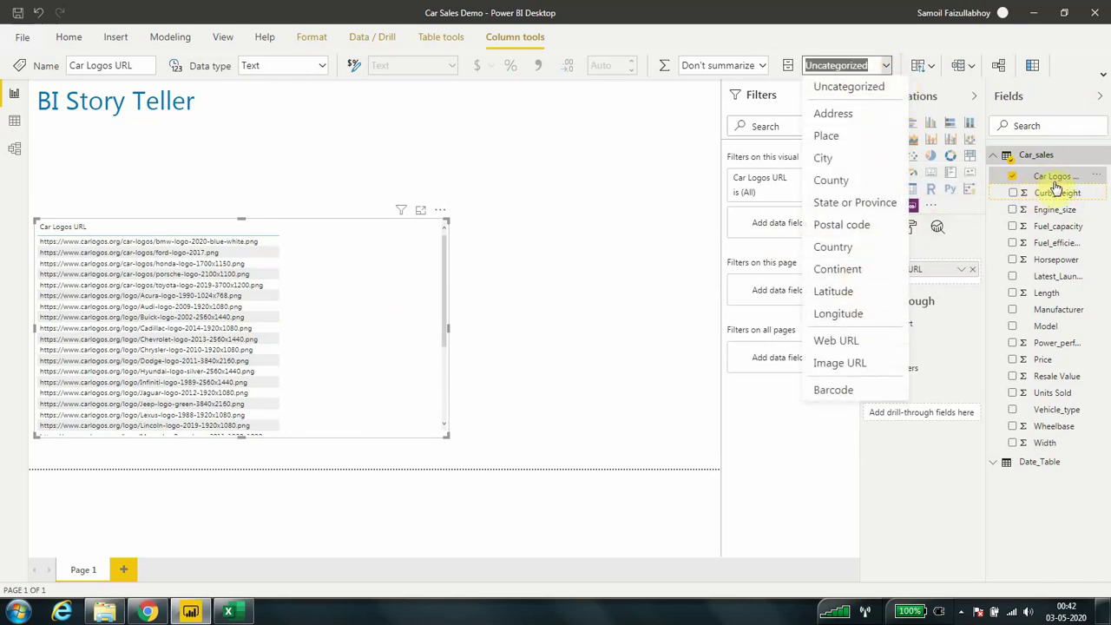
{"action": "left_click", "coordinate": [838, 363]}
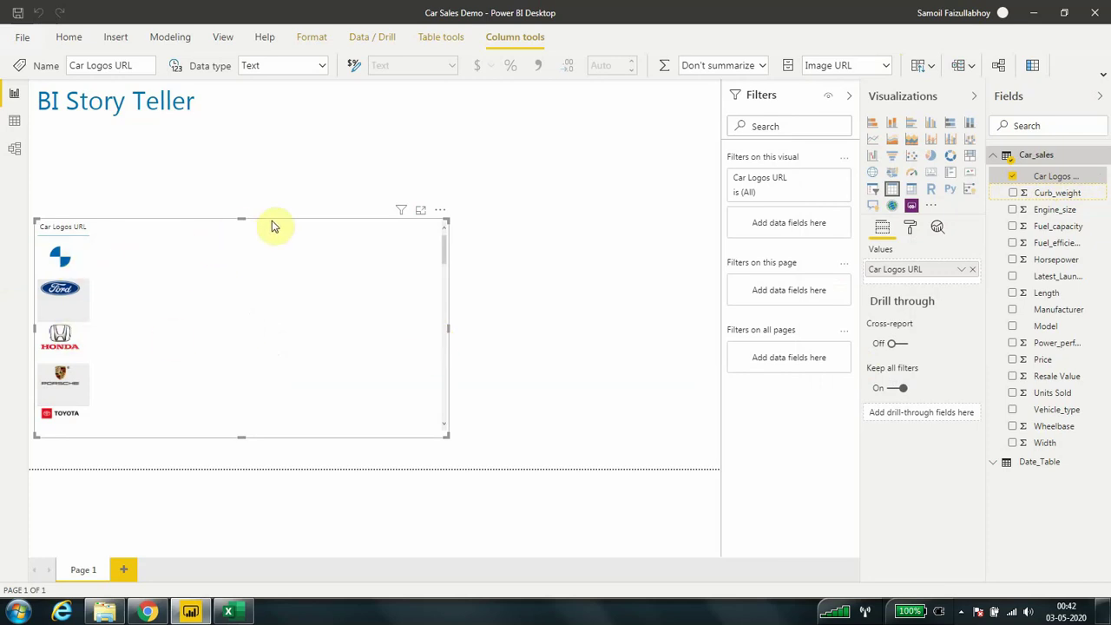
Step: Turn the narrowed logo table into a horizontal slicer, shrunk to one row and moved to the top
{"action": "left_click_drag", "start_coordinate": [446, 332], "coordinate": [111, 324]}
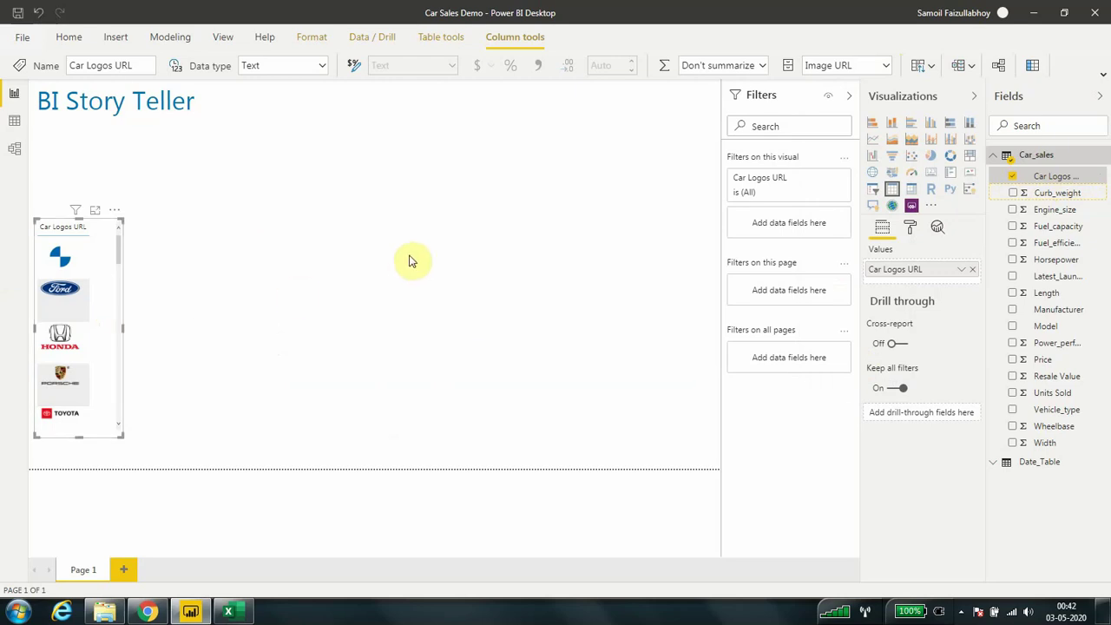
{"action": "left_click", "coordinate": [873, 192]}
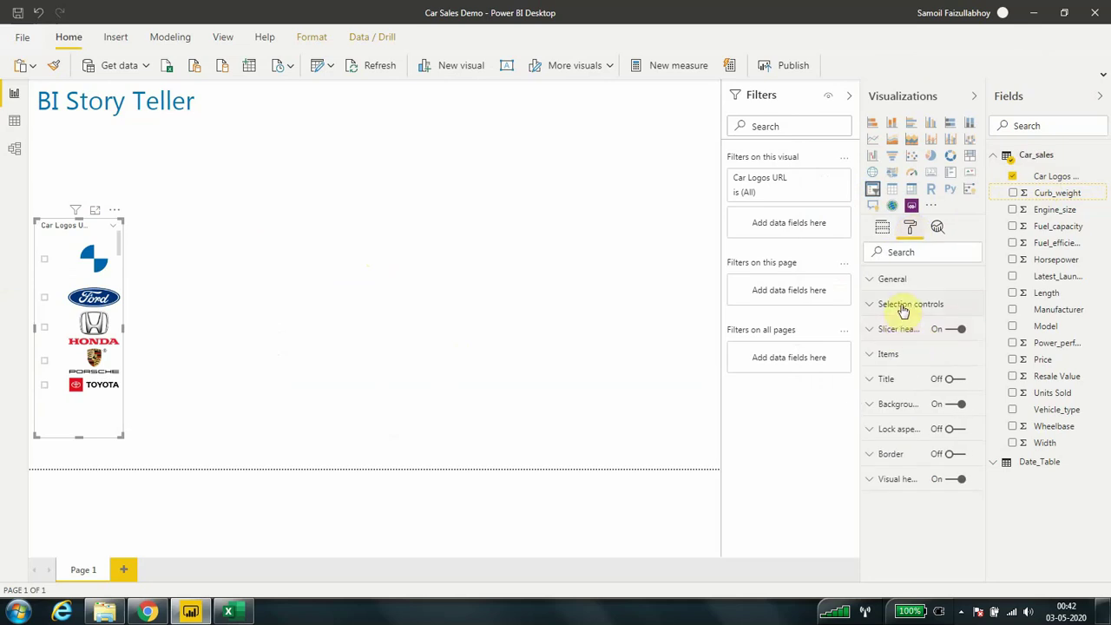
{"action": "left_click", "coordinate": [903, 280]}
{"action": "left_click", "coordinate": [921, 412]}
{"action": "left_click", "coordinate": [923, 443]}
{"action": "left_click_drag", "start_coordinate": [78, 437], "coordinate": [74, 287]}
{"action": "left_click_drag", "start_coordinate": [92, 233], "coordinate": [747, 121]}
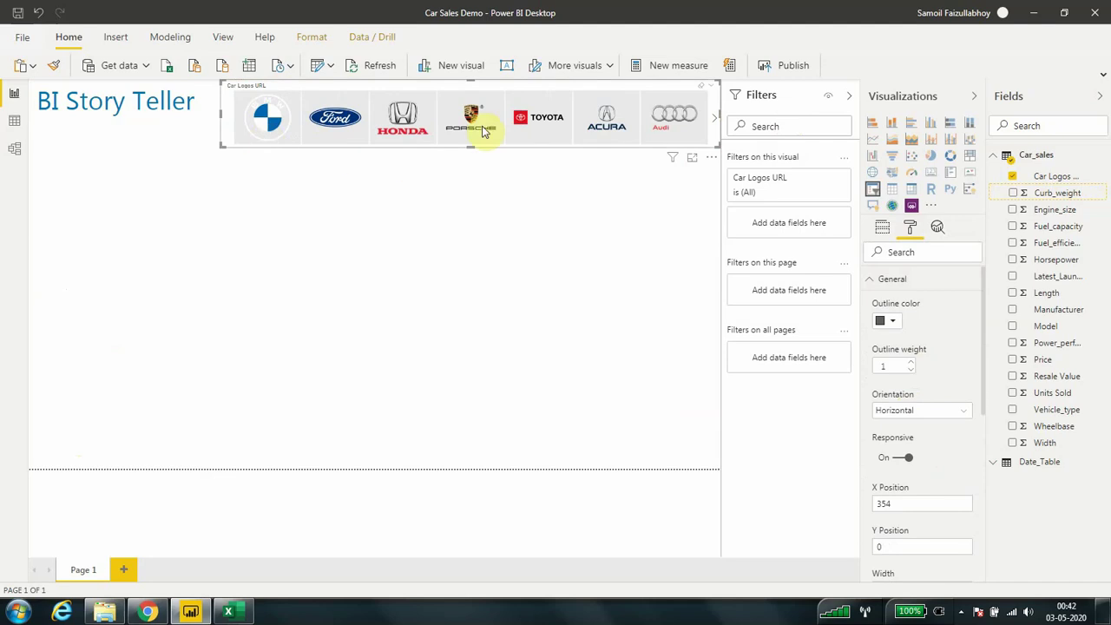
Step: Add an enlarged table of Manufacturer, Model, Length, Fuel_efficiency, Fuel_capacity and Engine_size below the slicer
{"action": "left_click", "coordinate": [714, 119]}
{"action": "left_click", "coordinate": [713, 119]}
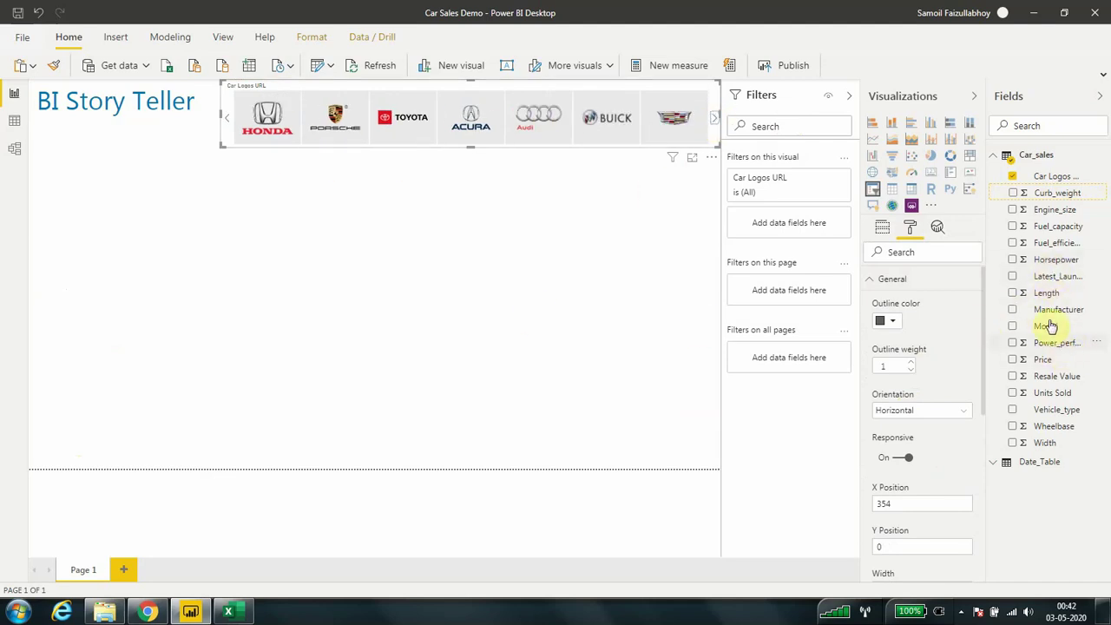
{"action": "left_click_drag", "start_coordinate": [1051, 313], "coordinate": [111, 255]}
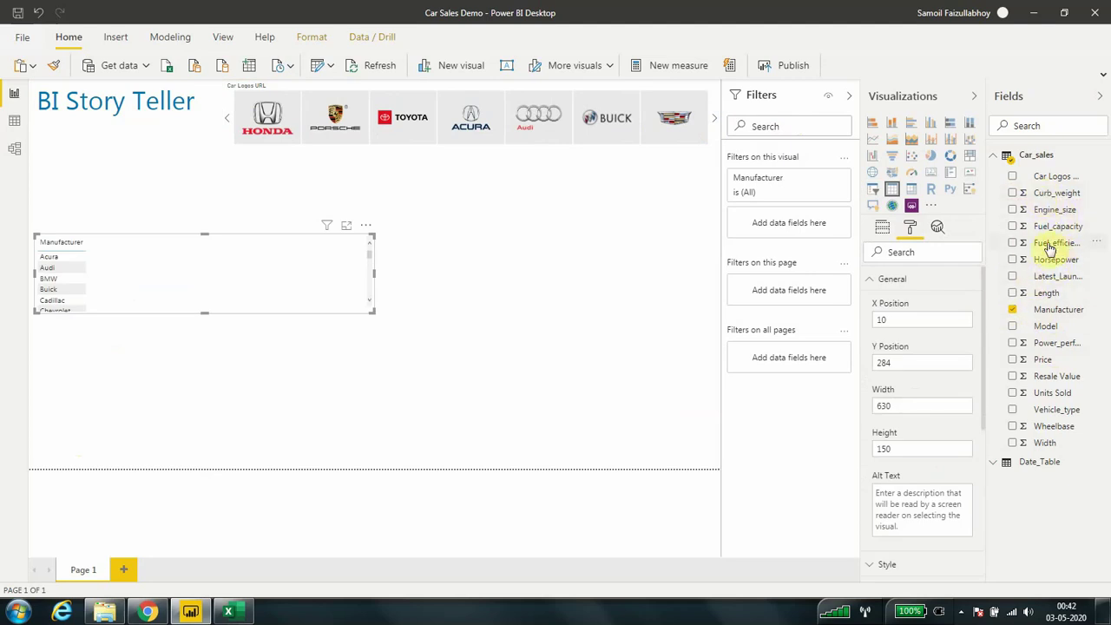
{"action": "left_click_drag", "start_coordinate": [1046, 325], "coordinate": [213, 279]}
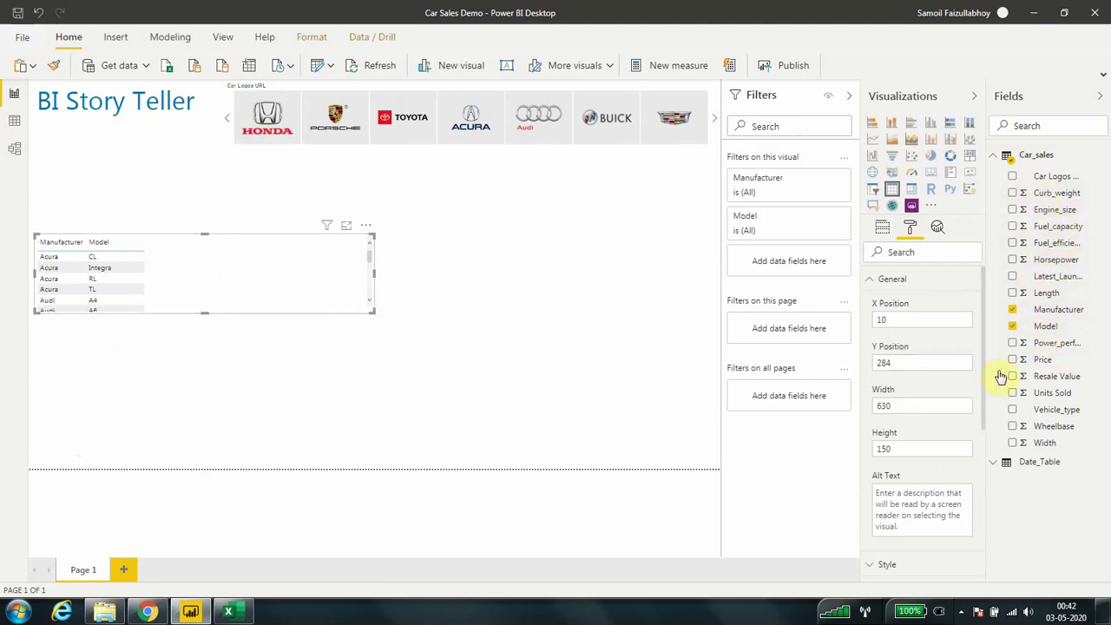
{"action": "left_click", "coordinate": [1013, 293]}
{"action": "left_click", "coordinate": [1012, 243]}
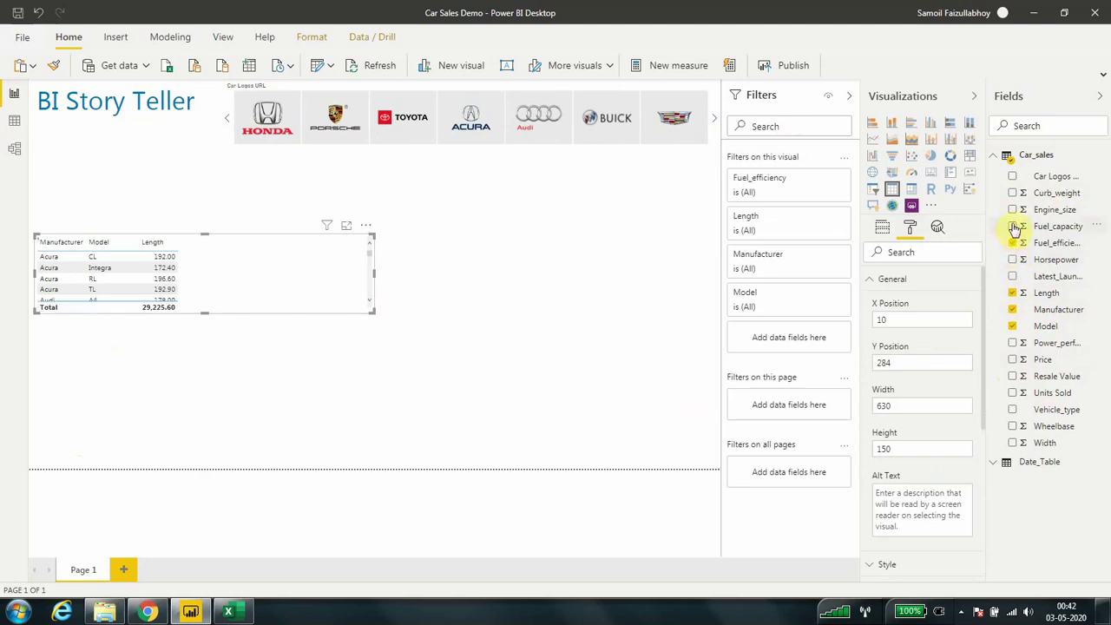
{"action": "left_click", "coordinate": [1013, 225]}
{"action": "left_click", "coordinate": [1012, 210]}
{"action": "left_click_drag", "start_coordinate": [372, 312], "coordinate": [653, 473]}
{"action": "left_click", "coordinate": [501, 365]}
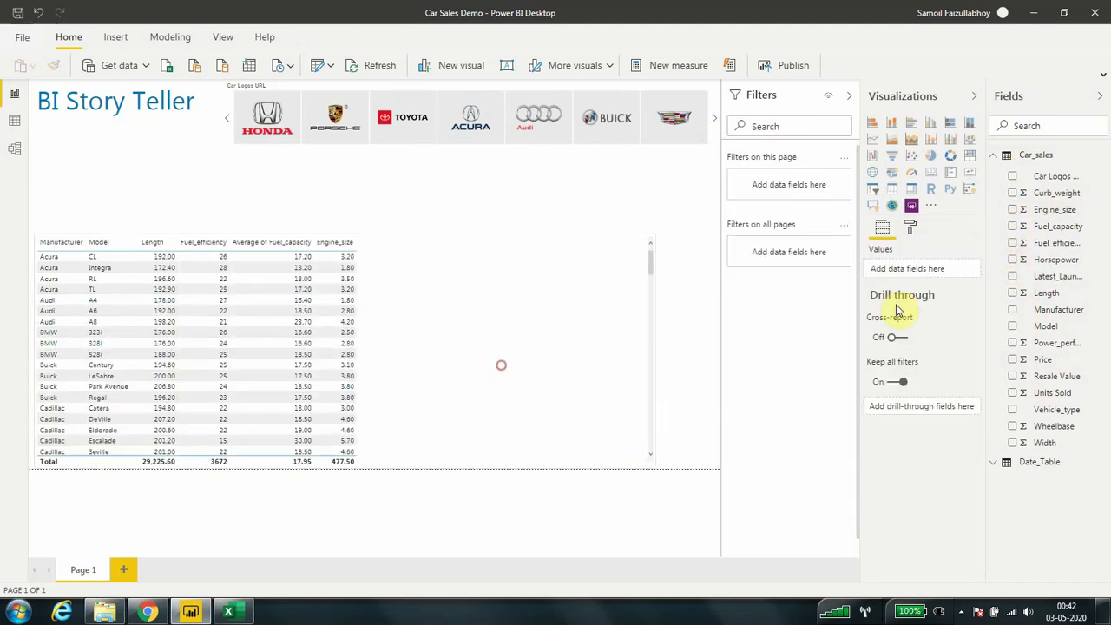
Step: Set the table's Values text size to 20
{"action": "left_click", "coordinate": [909, 229]}
{"action": "left_click", "coordinate": [866, 379]}
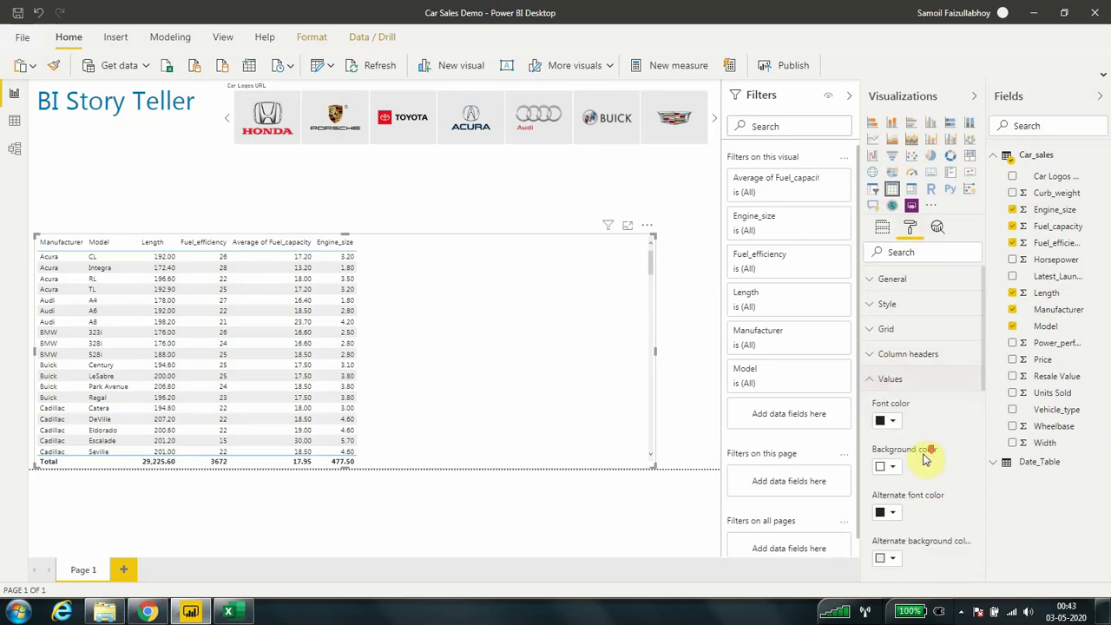
{"action": "scroll", "coordinate": [926, 454], "scroll_direction": "down", "scroll_amount": 5}
{"action": "left_click", "coordinate": [886, 373]}
{"action": "type", "text": "20"}
{"action": "key", "text": "Return"}
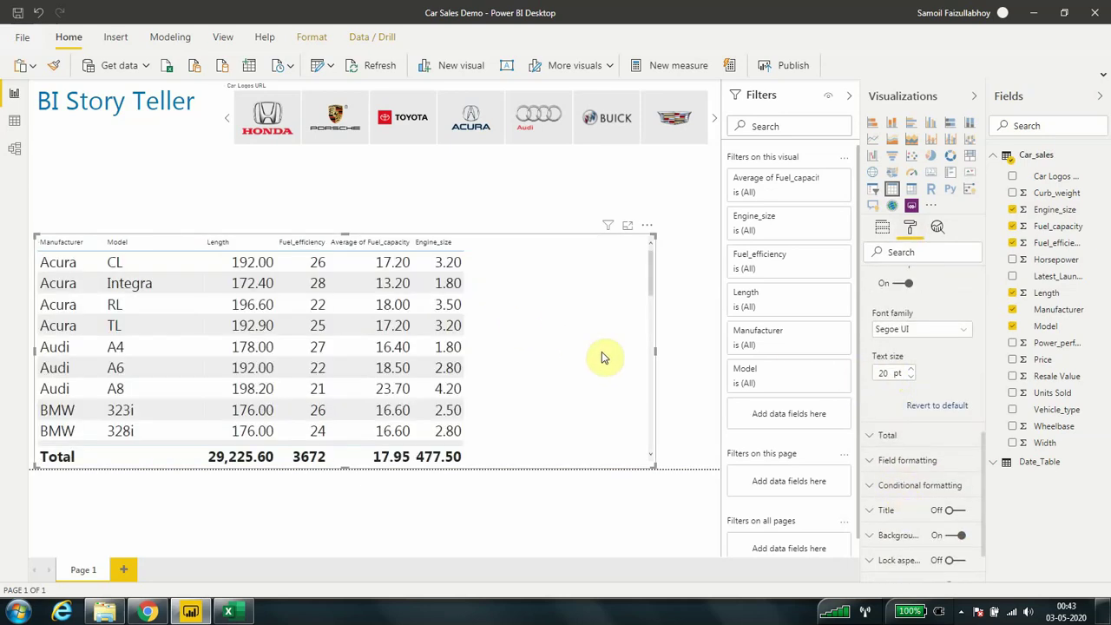
Step: Apply the larger 20 pt text size to the table's column headers
{"action": "scroll", "coordinate": [908, 349], "scroll_direction": "up", "scroll_amount": 4}
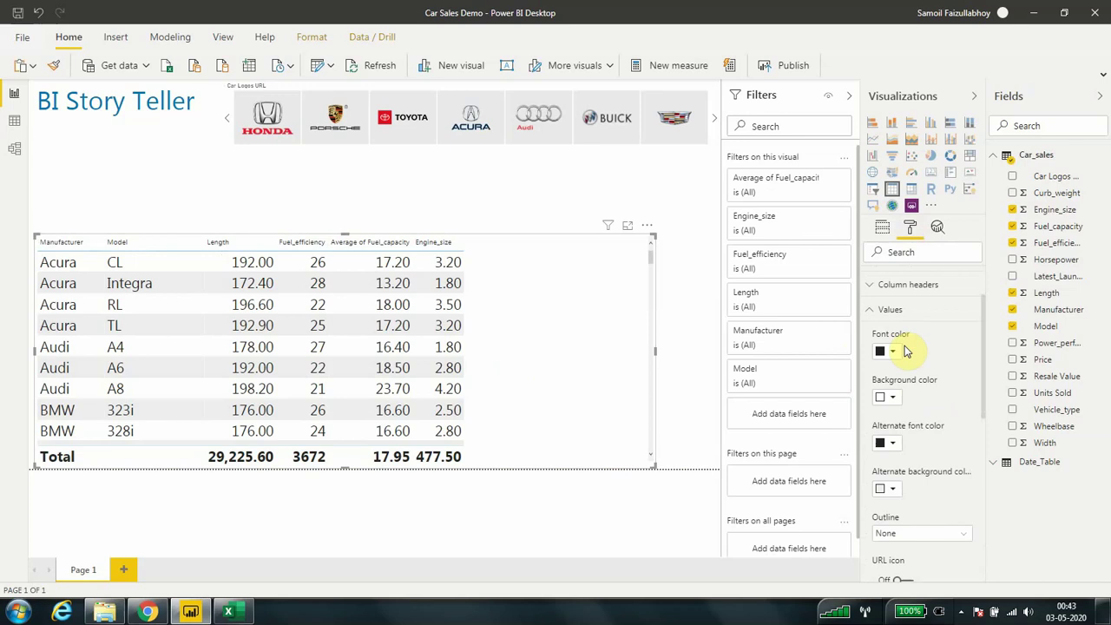
{"action": "left_click", "coordinate": [874, 286]}
{"action": "scroll", "coordinate": [897, 506], "scroll_direction": "down", "scroll_amount": 2}
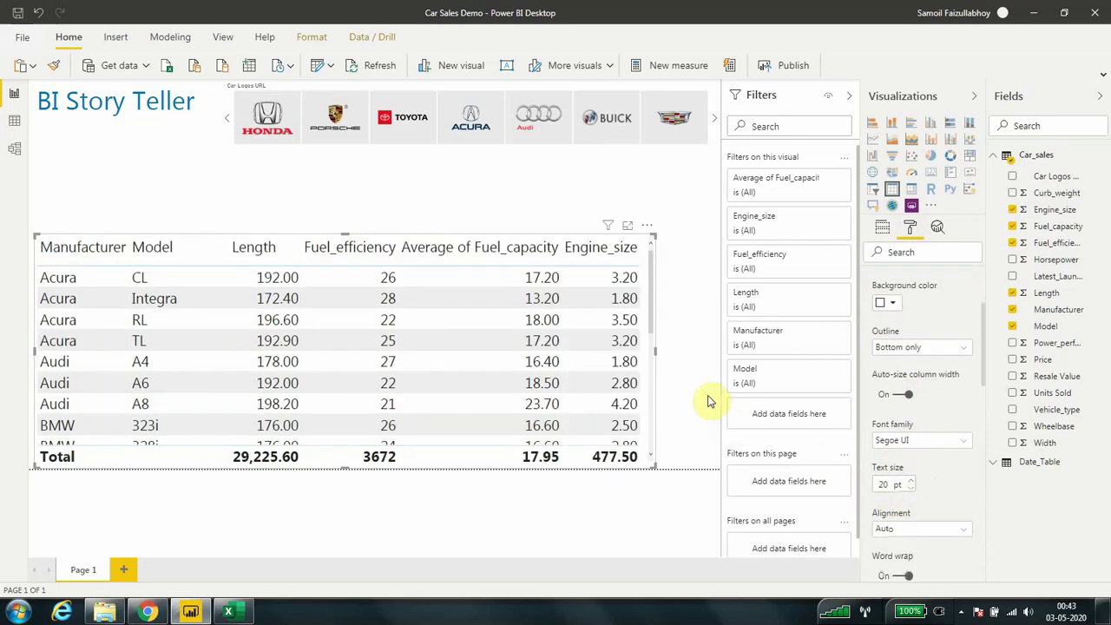
{"action": "left_click", "coordinate": [658, 362]}
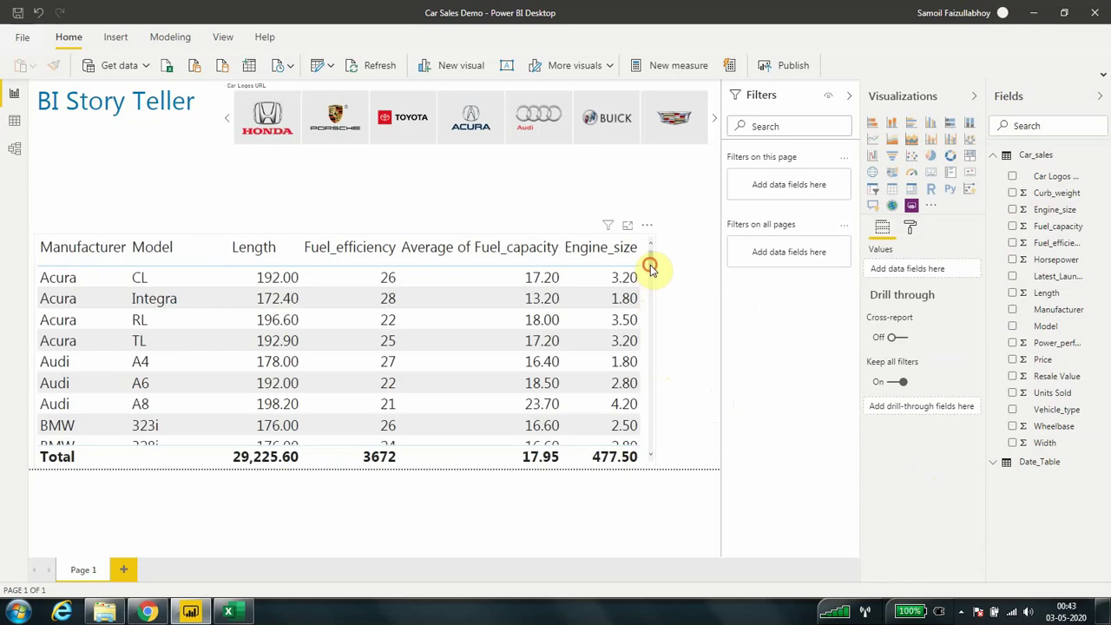
Step: Widen the specs table and test the slicer with the Cadillac, Buick, Audi and Buick logos
{"action": "left_click", "coordinate": [657, 365]}
{"action": "left_click_drag", "start_coordinate": [655, 353], "coordinate": [719, 356]}
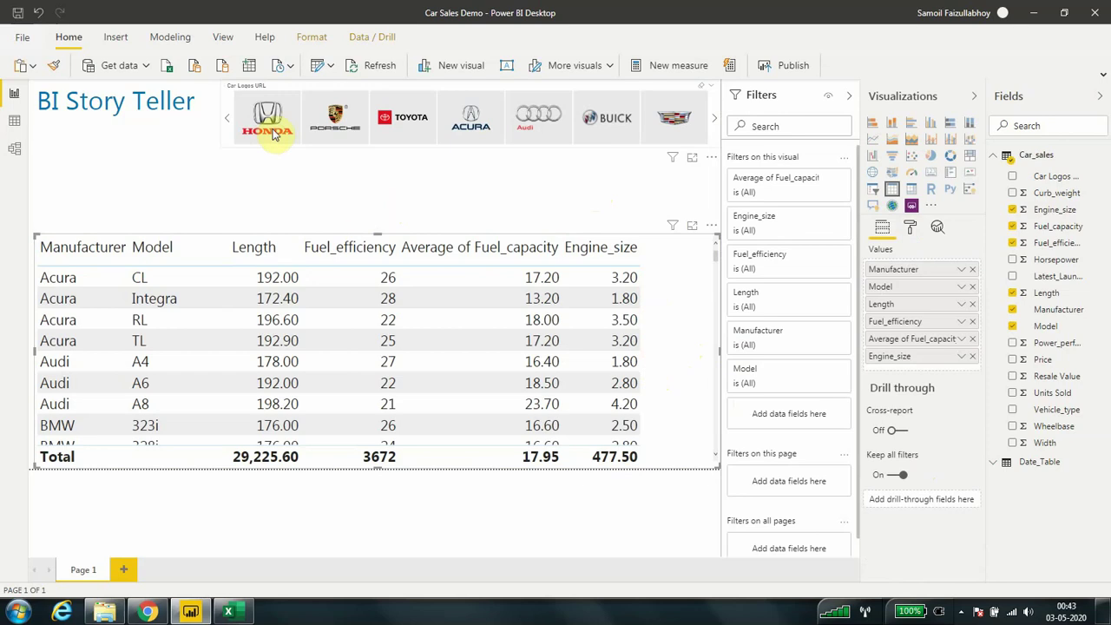
{"action": "left_click", "coordinate": [679, 122]}
{"action": "left_click", "coordinate": [608, 121]}
{"action": "left_click", "coordinate": [536, 126]}
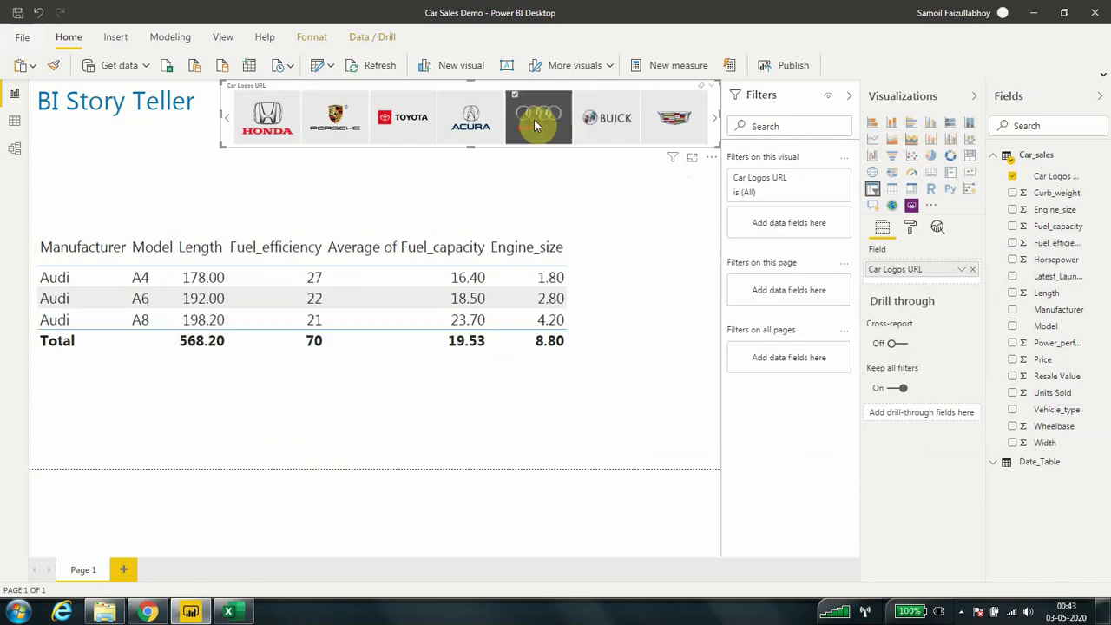
{"action": "left_click", "coordinate": [608, 121]}
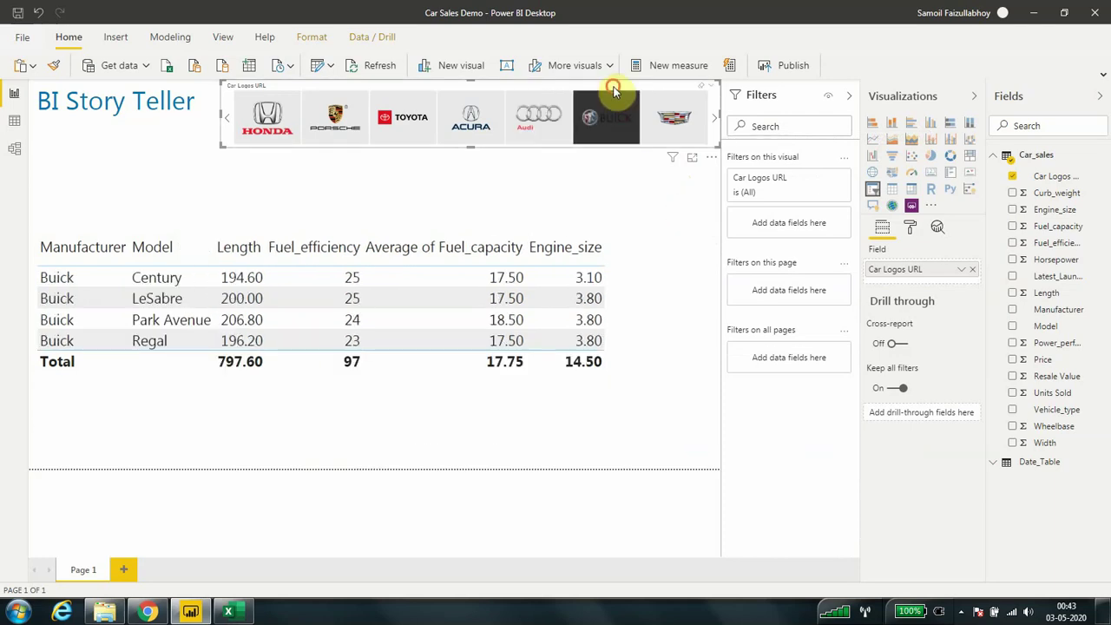
Step: Give the slicer's logo items a light-blue background
{"action": "left_click", "coordinate": [911, 230]}
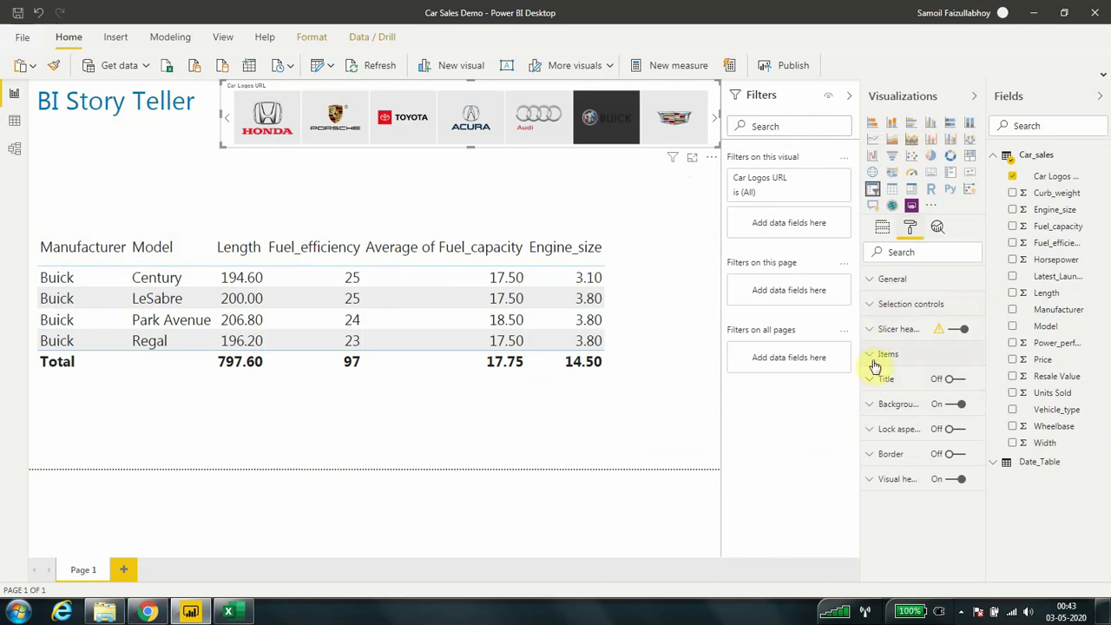
{"action": "left_click", "coordinate": [877, 356]}
{"action": "left_click", "coordinate": [888, 442]}
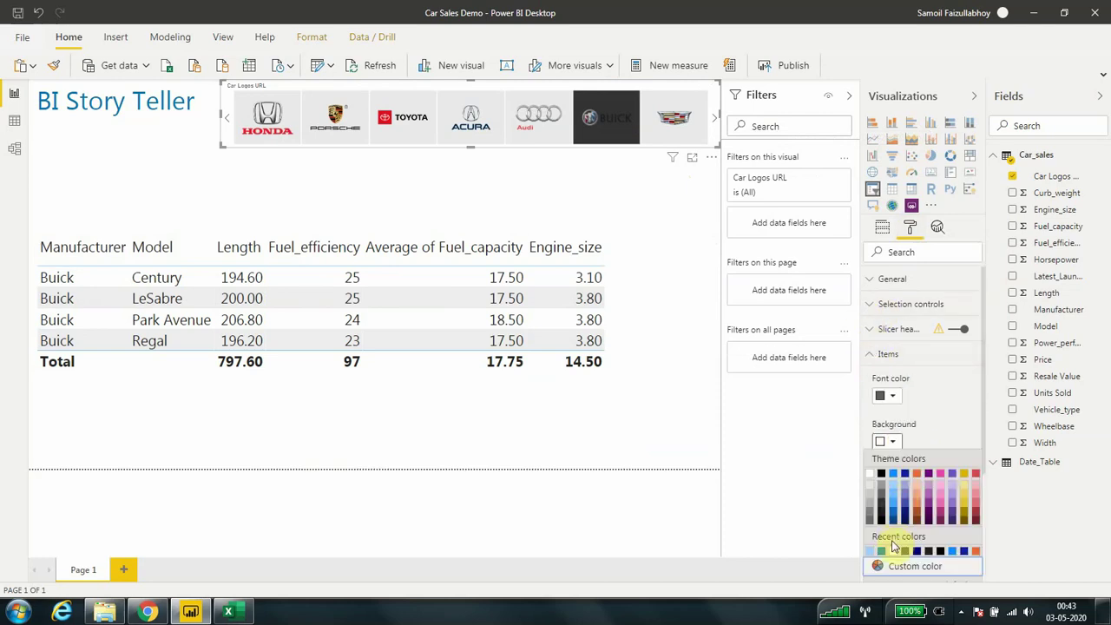
{"action": "left_click", "coordinate": [893, 486]}
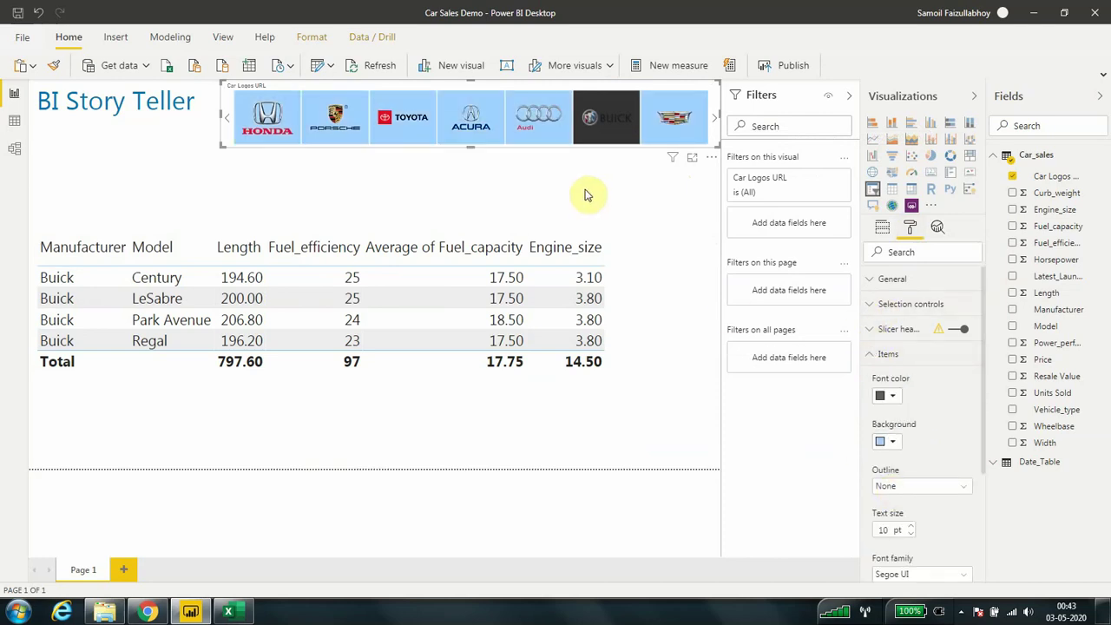
Step: Filter the table by the Toyota, Hyundai, Dodge and finally Chrysler logos
{"action": "left_click", "coordinate": [400, 119]}
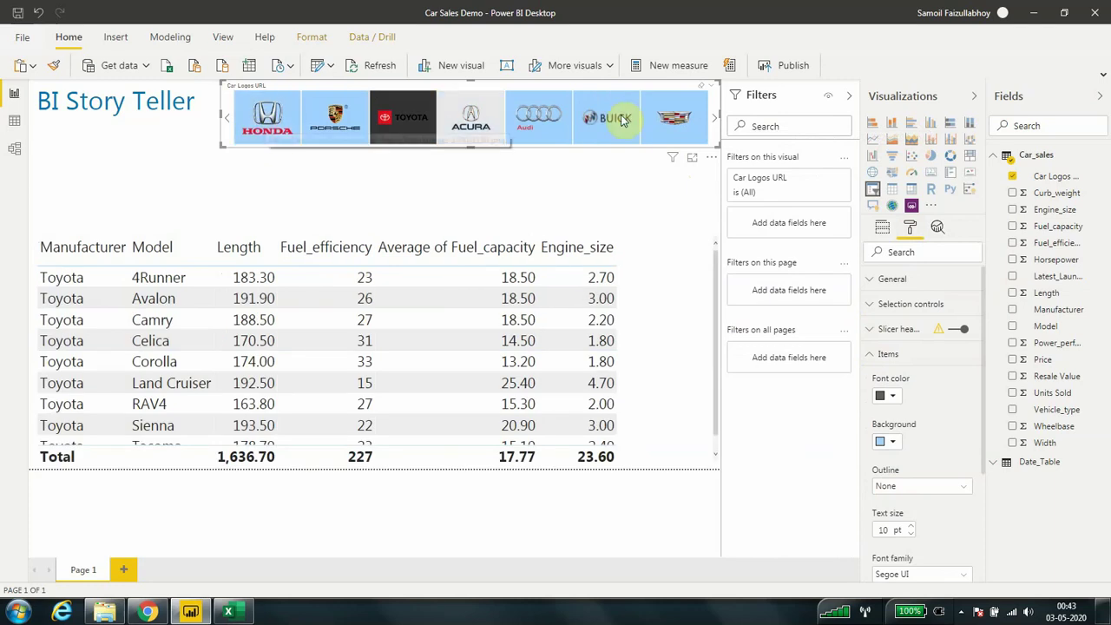
{"action": "left_click", "coordinate": [716, 122]}
{"action": "left_click", "coordinate": [717, 122]}
{"action": "left_click", "coordinate": [716, 122]}
{"action": "left_click", "coordinate": [717, 122]}
{"action": "left_click", "coordinate": [674, 118]}
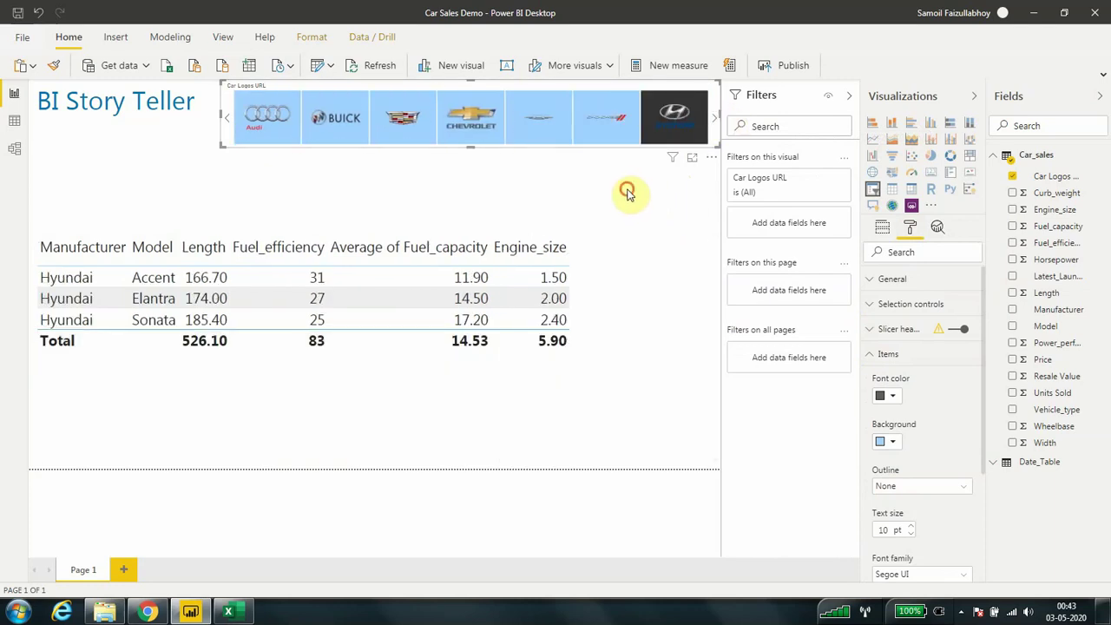
{"action": "left_click", "coordinate": [628, 192]}
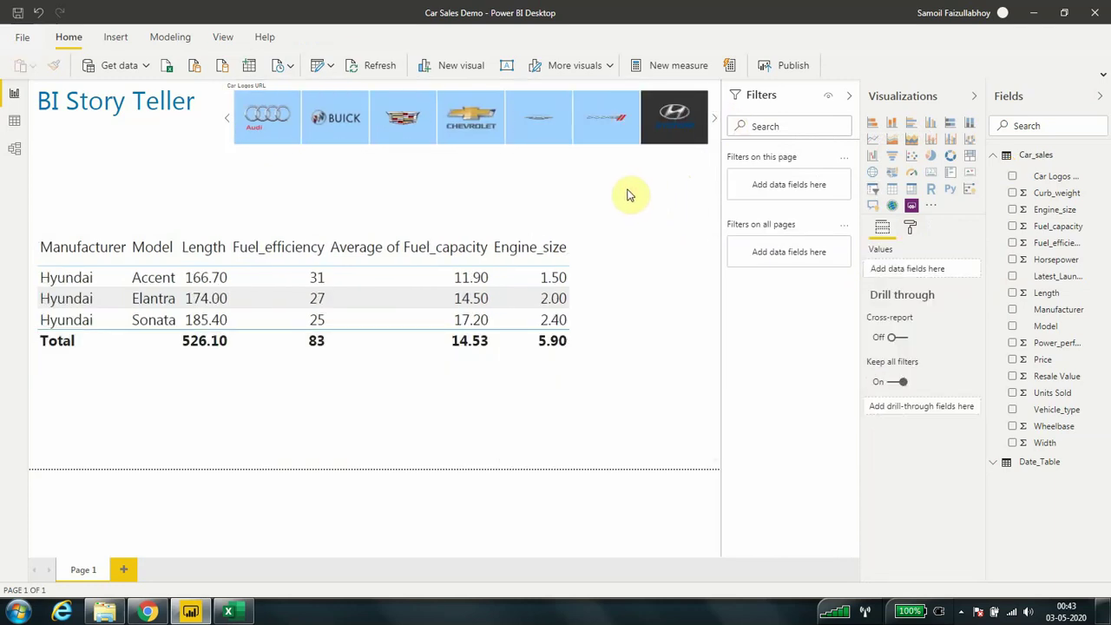
{"action": "left_click", "coordinate": [606, 123]}
{"action": "left_click", "coordinate": [537, 121]}
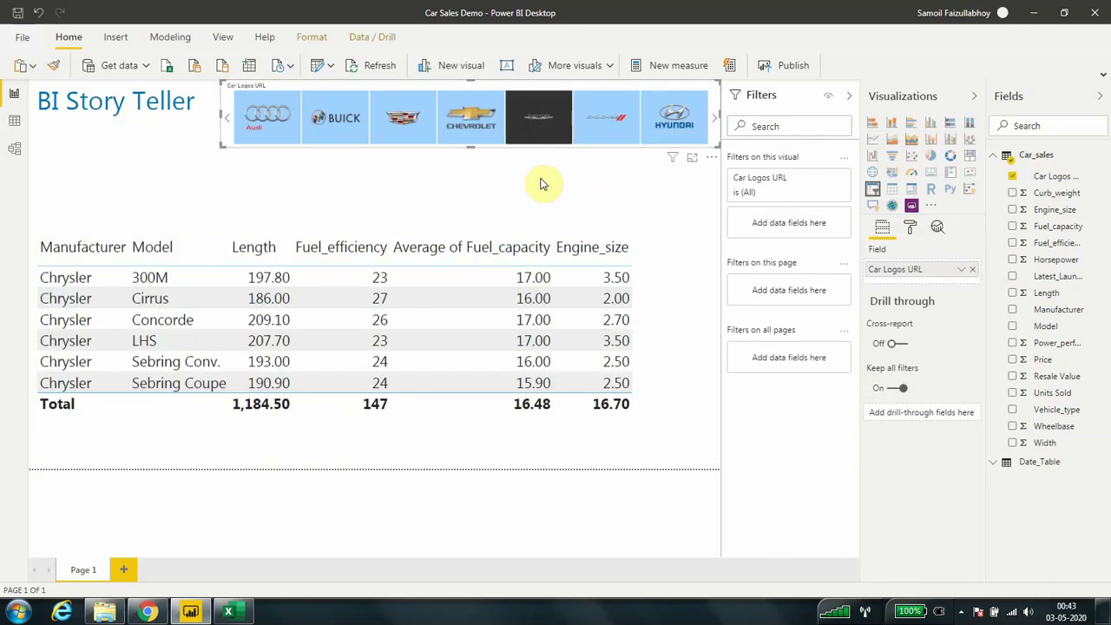